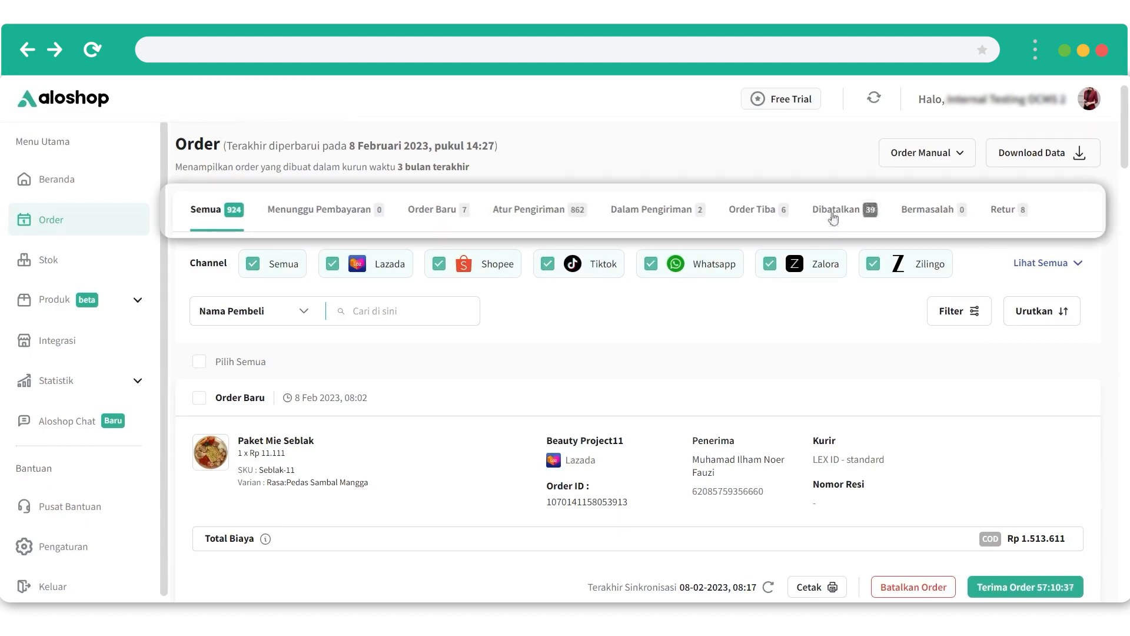
Expand the full channel list and review the options in the order Filter dialog, including Jenis Order, without applying a filter.
click(1036, 261)
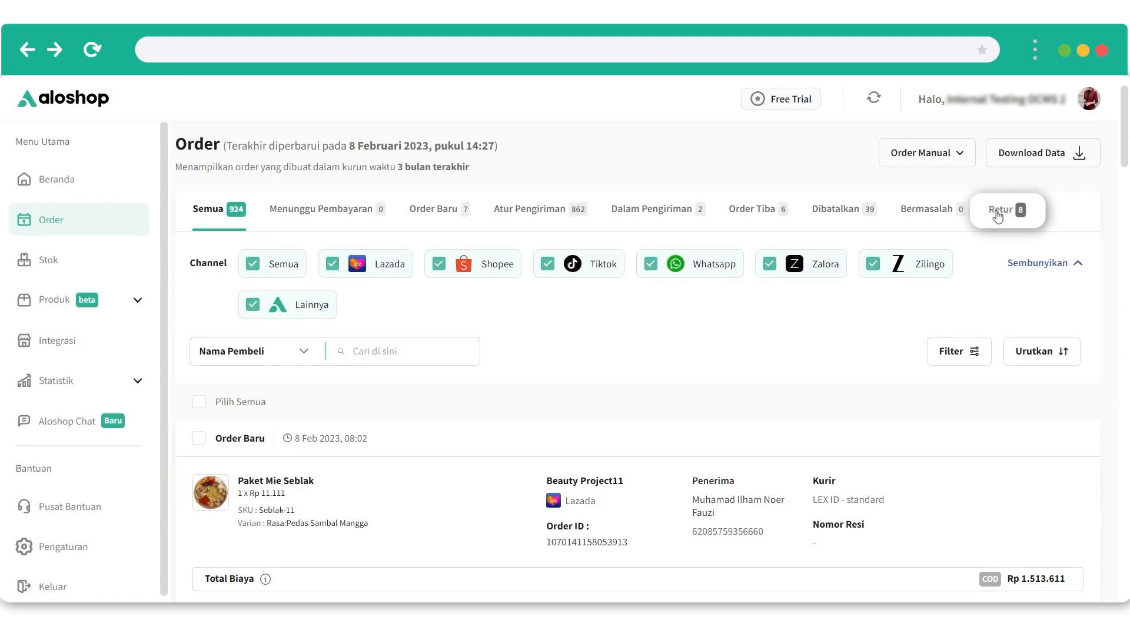
scroll(1128, 184, down, 3)
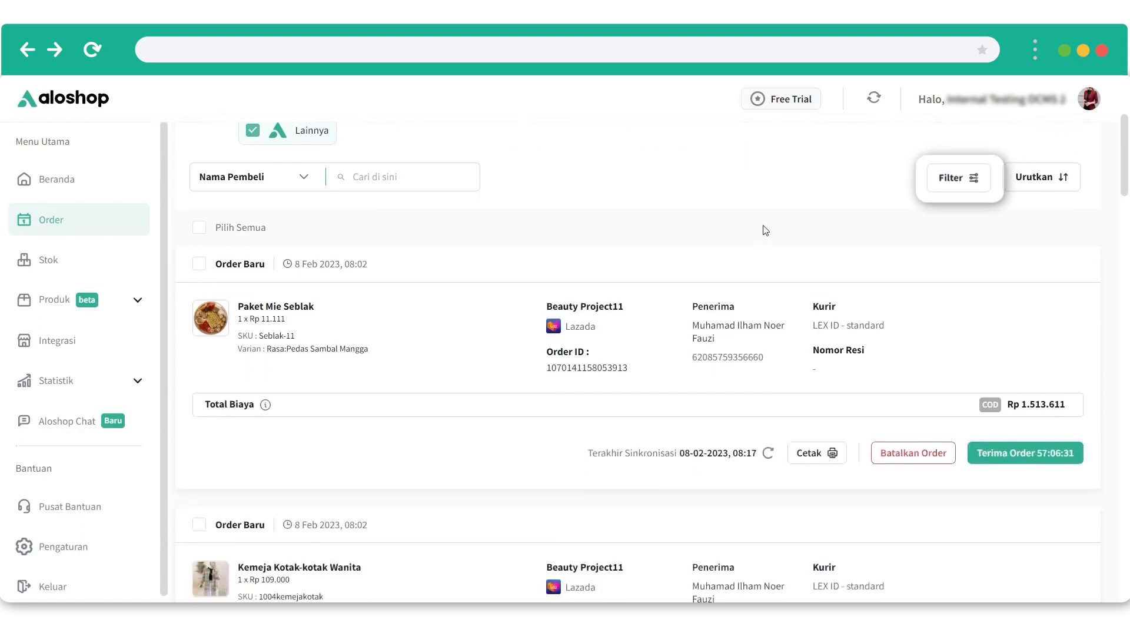
click(960, 186)
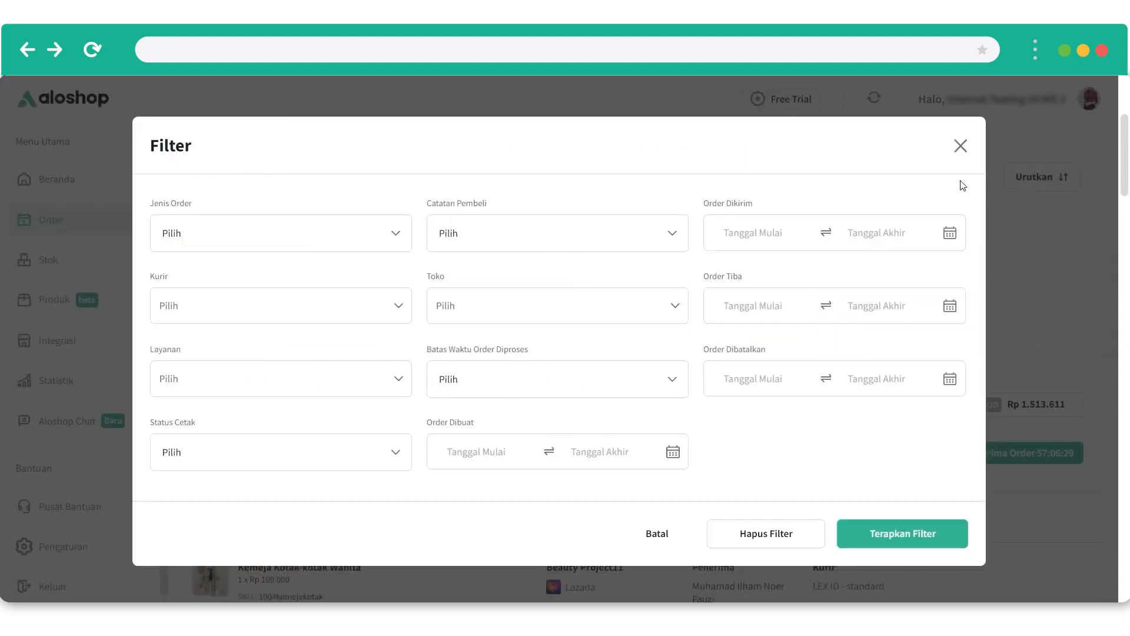
click(373, 232)
click(373, 232)
click(961, 145)
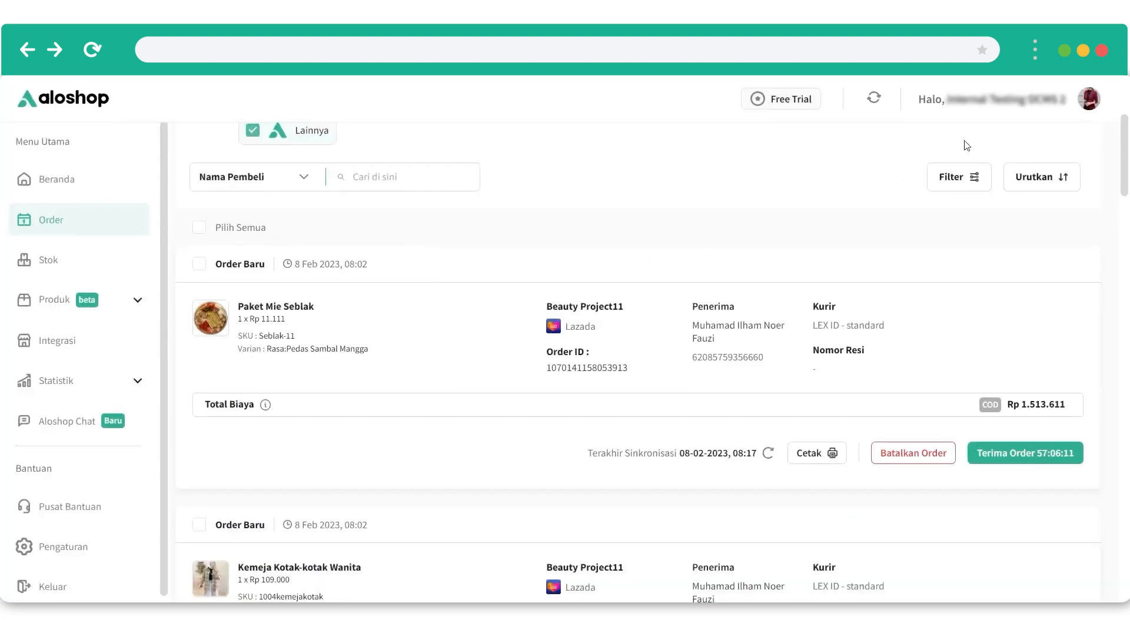
Review the available order sorting options and the search criteria offered beside Nama Pembeli.
click(1046, 181)
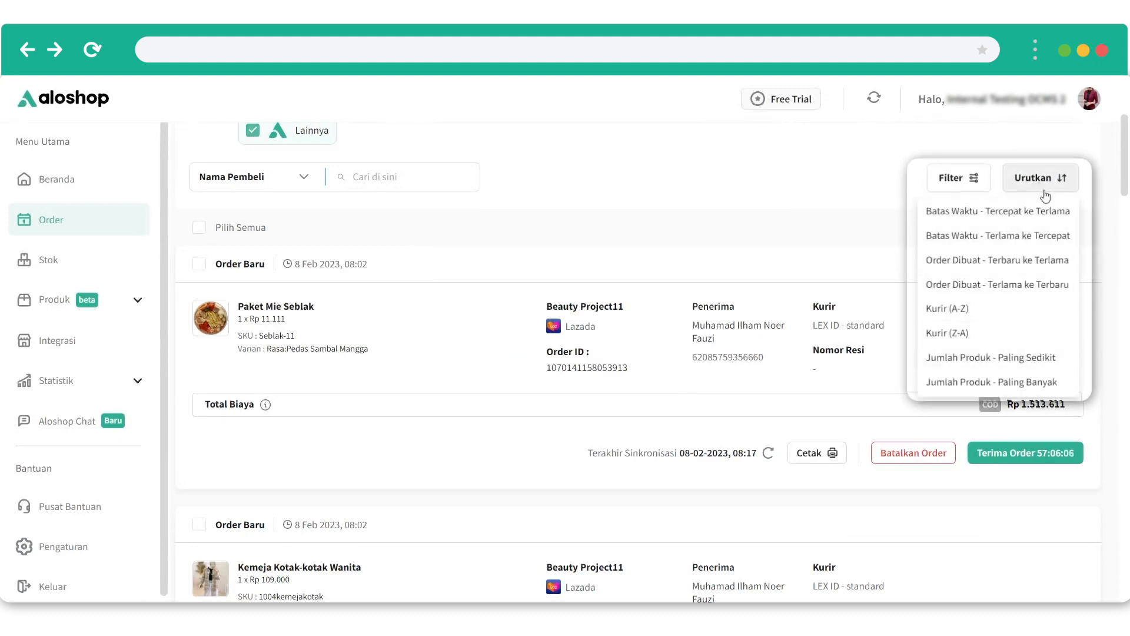
click(1021, 147)
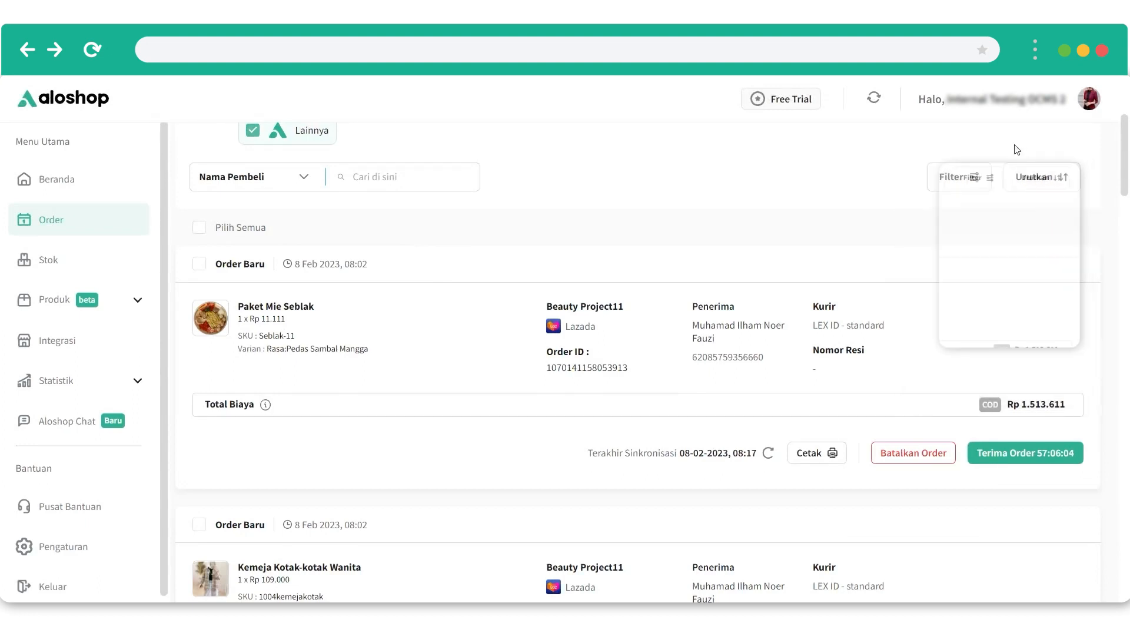
click(291, 183)
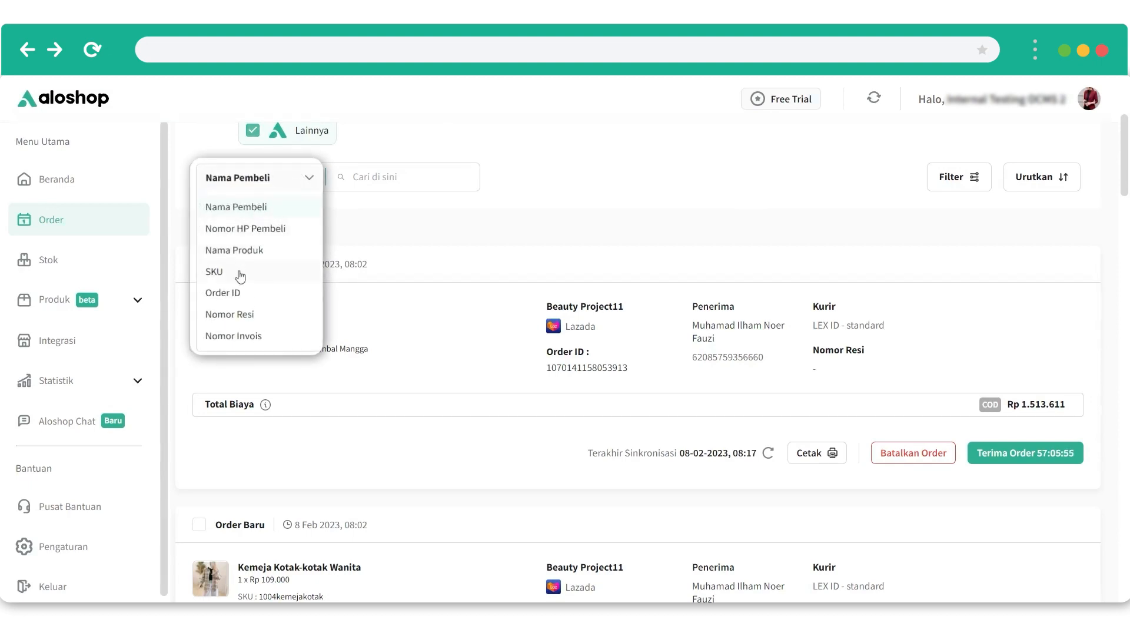
click(591, 263)
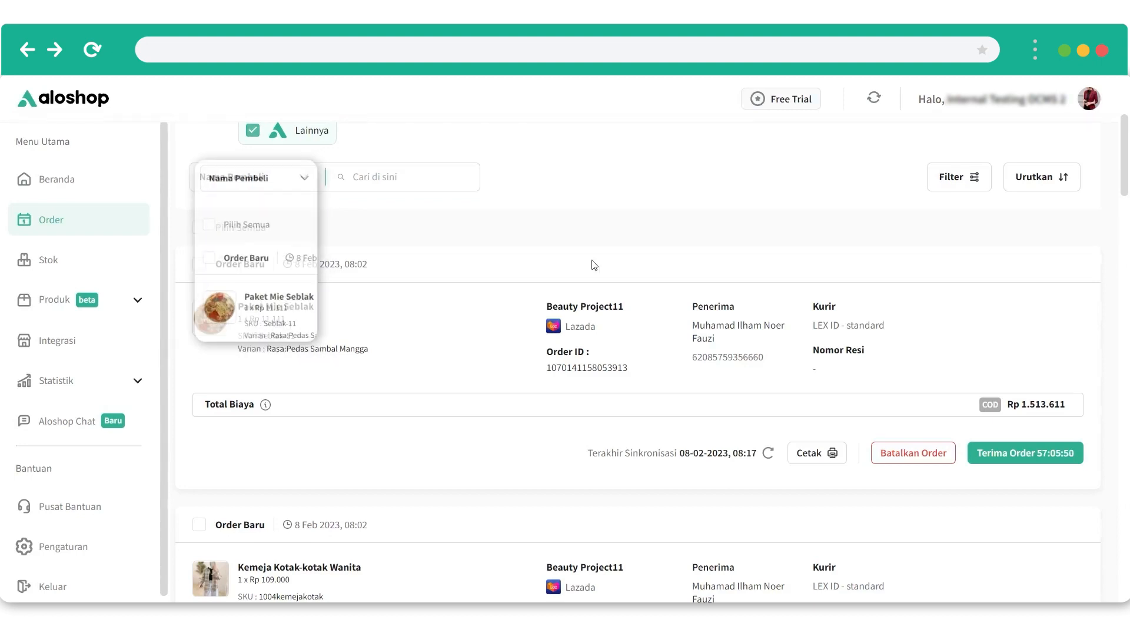
Show only the Order Baru orders and accept the Lazada order for Paket Mie Seblak.
scroll(588, 263, up, 2)
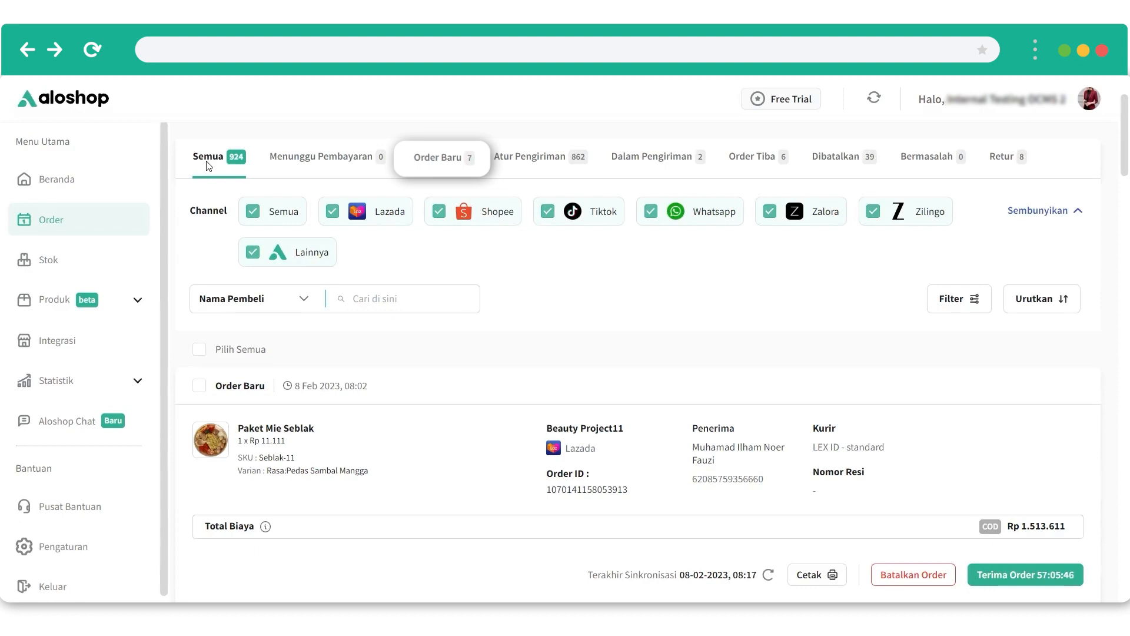
click(449, 164)
scroll(713, 382, down, 2)
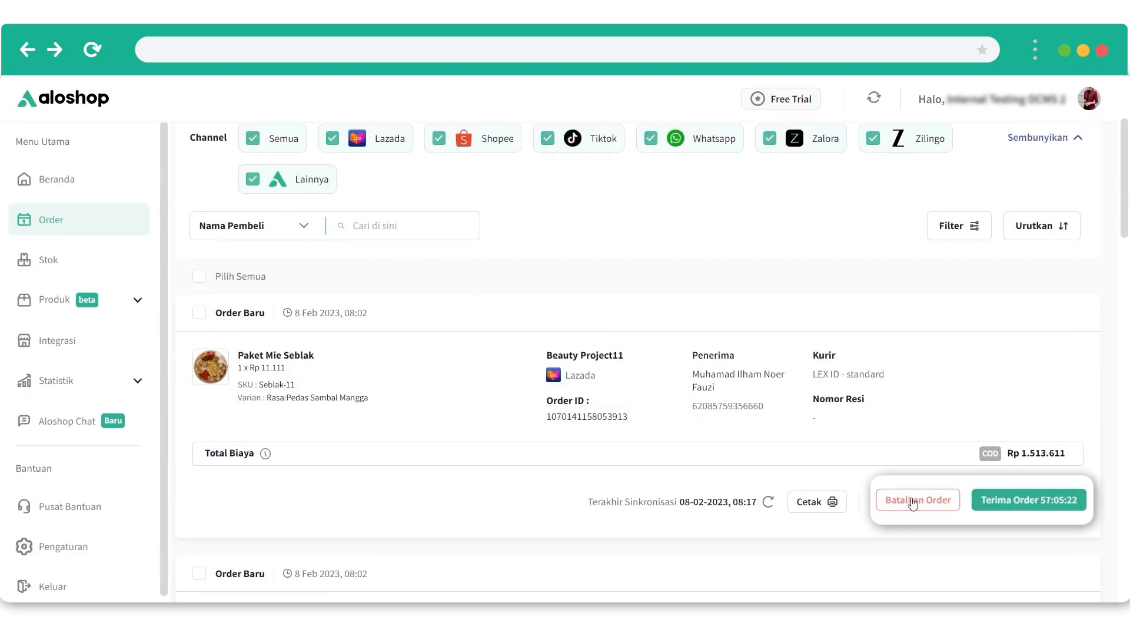
click(1015, 511)
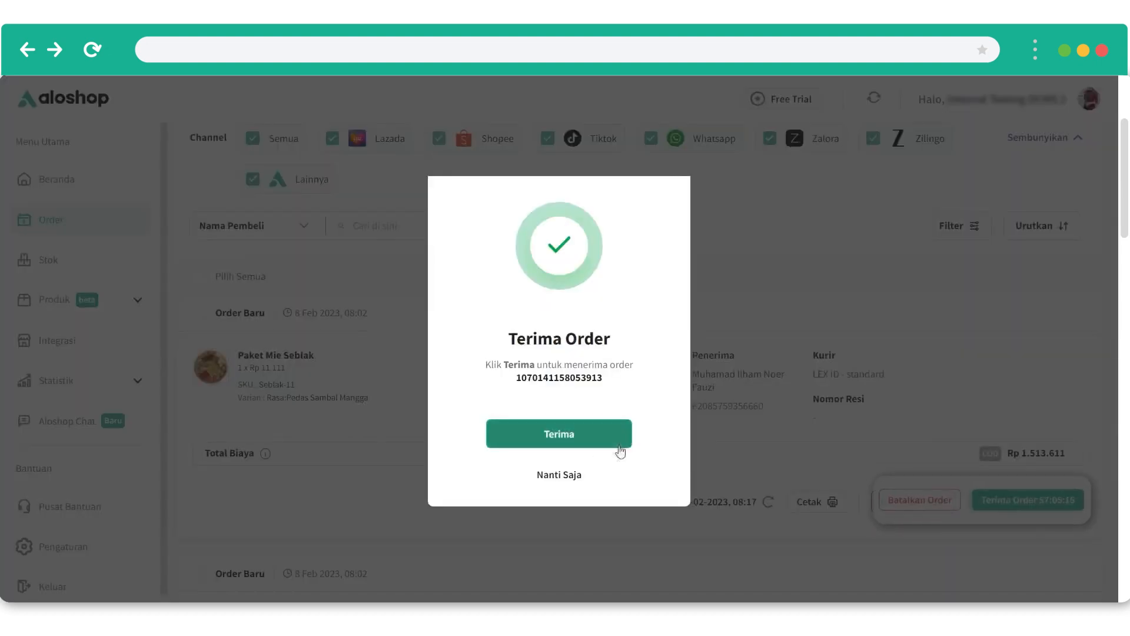
click(579, 434)
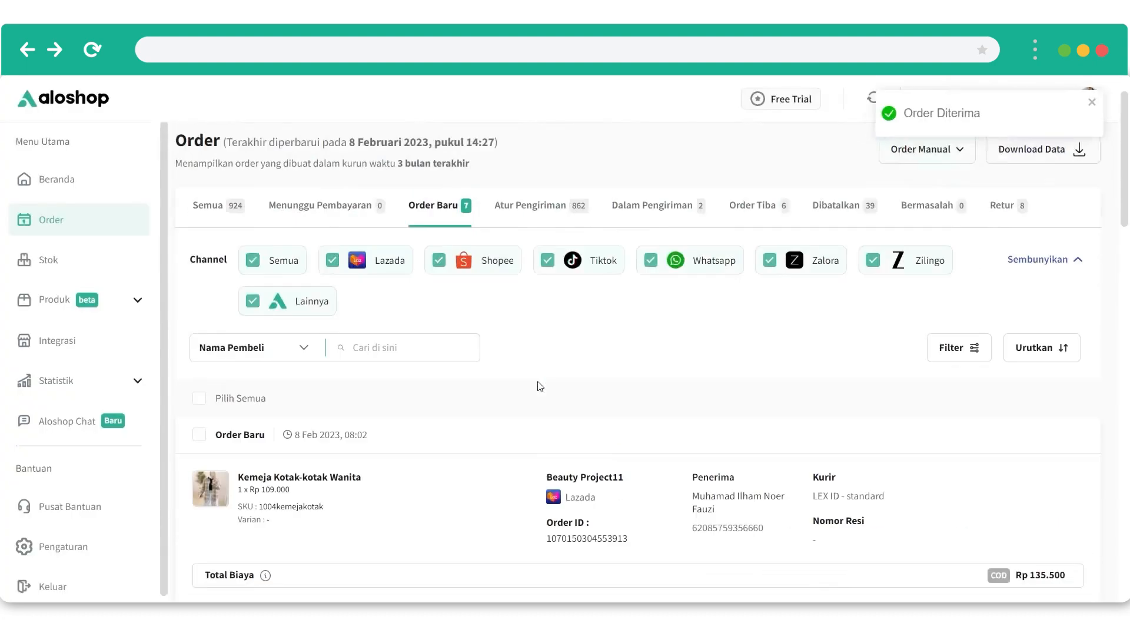
Cancel the first Kemeja Kotak-kotak Wanita order, selecting its product with reason Stok habis and the note "stok habis campaign".
scroll(732, 416, down, 2)
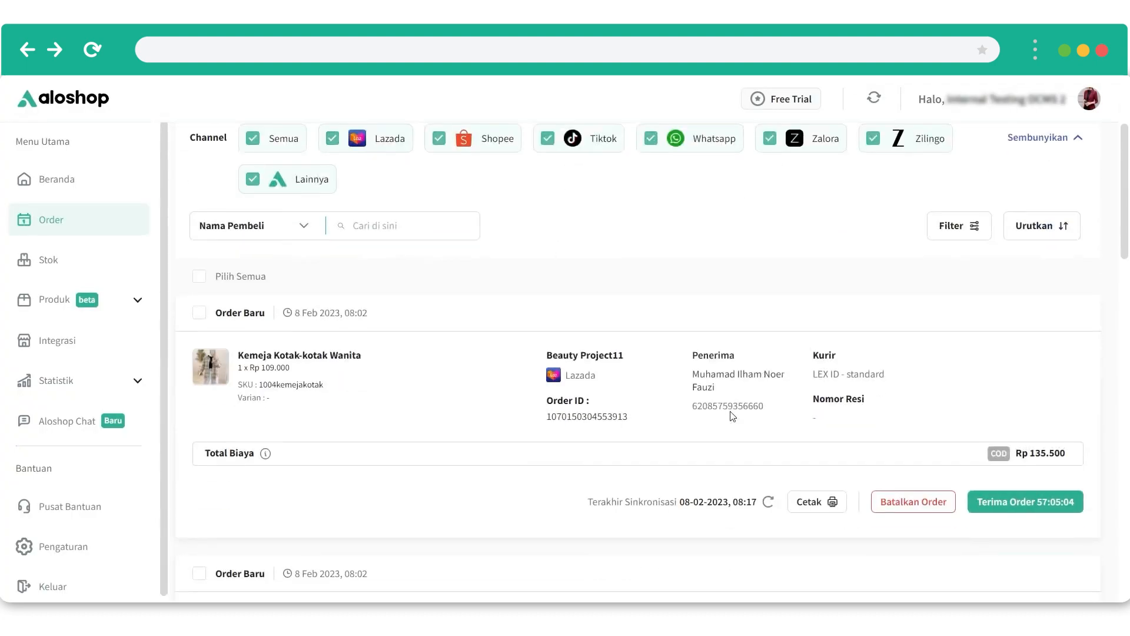
click(924, 502)
click(802, 355)
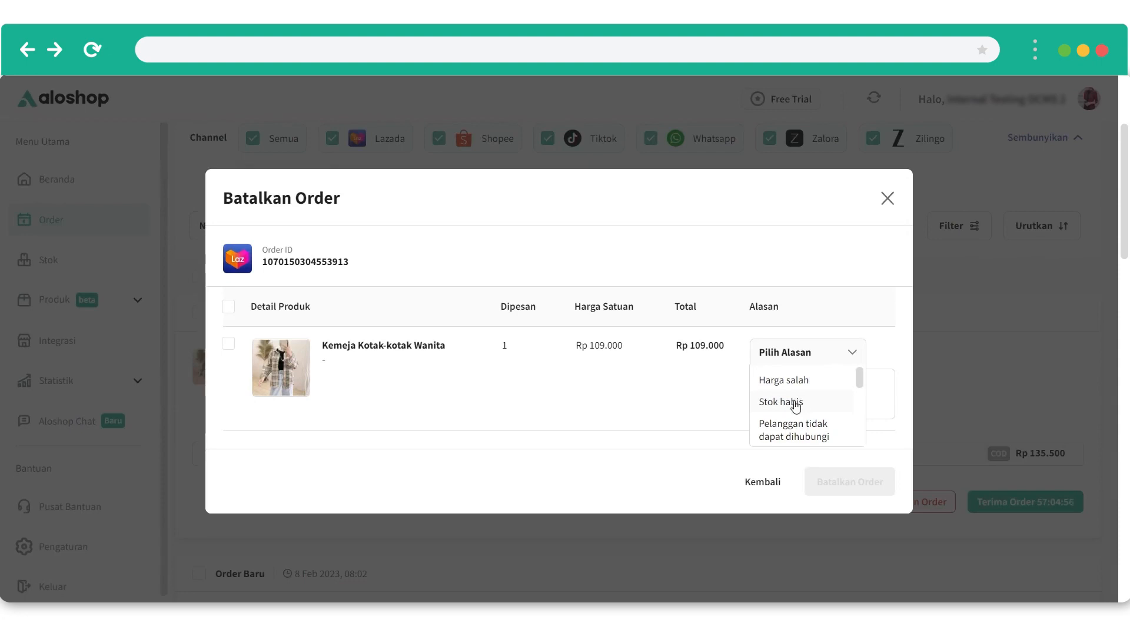
click(796, 405)
click(802, 392)
text(stok habis campaign)
click(228, 344)
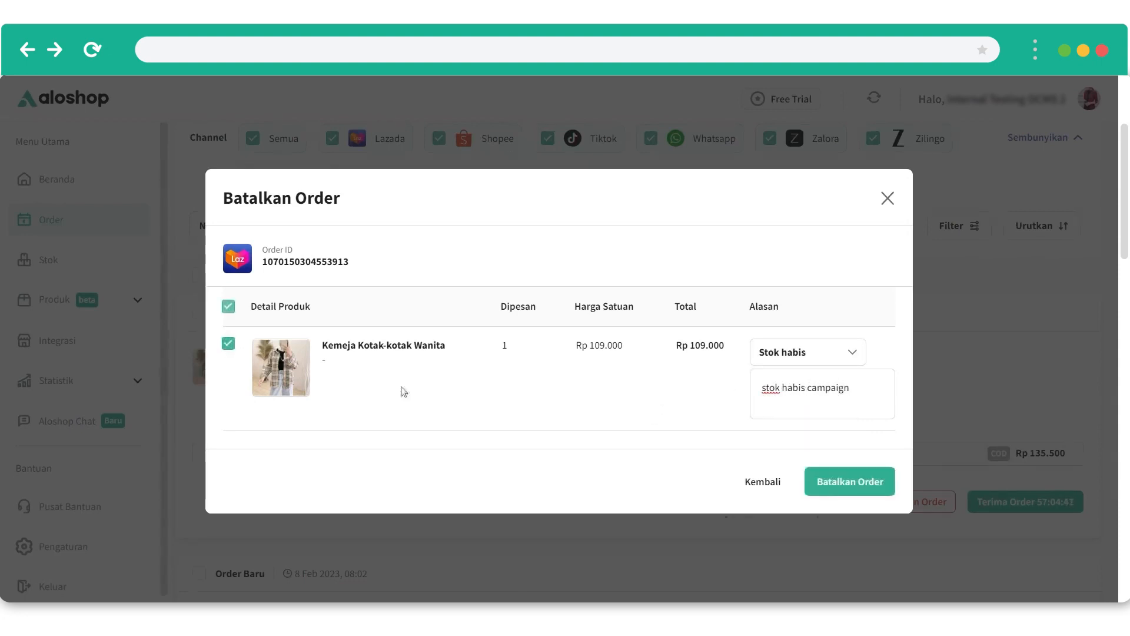
click(863, 486)
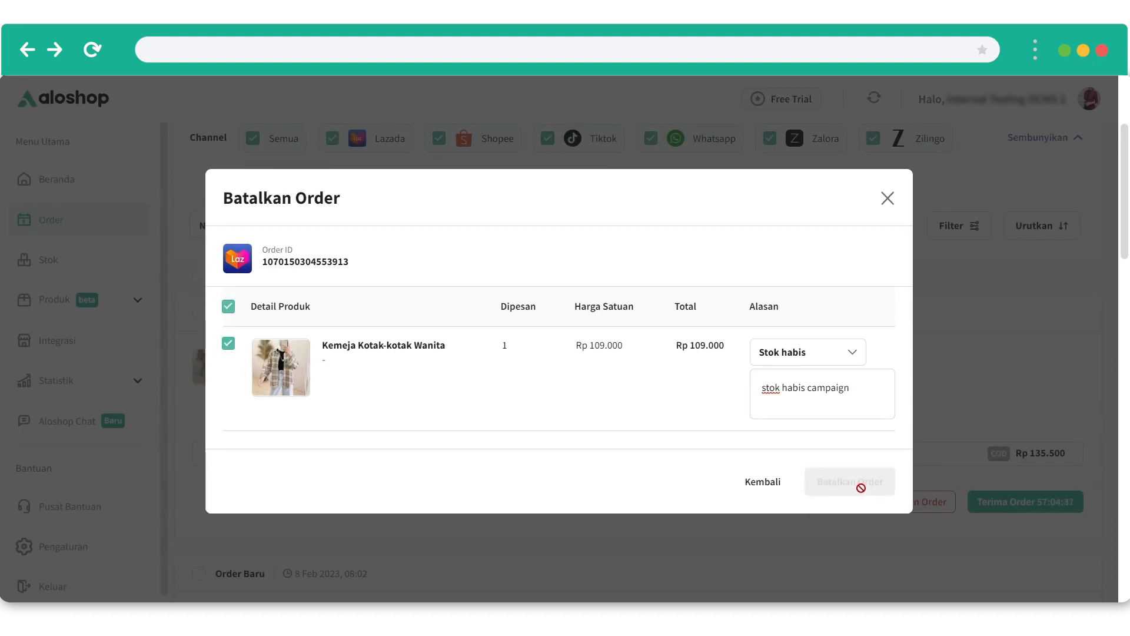
click(583, 458)
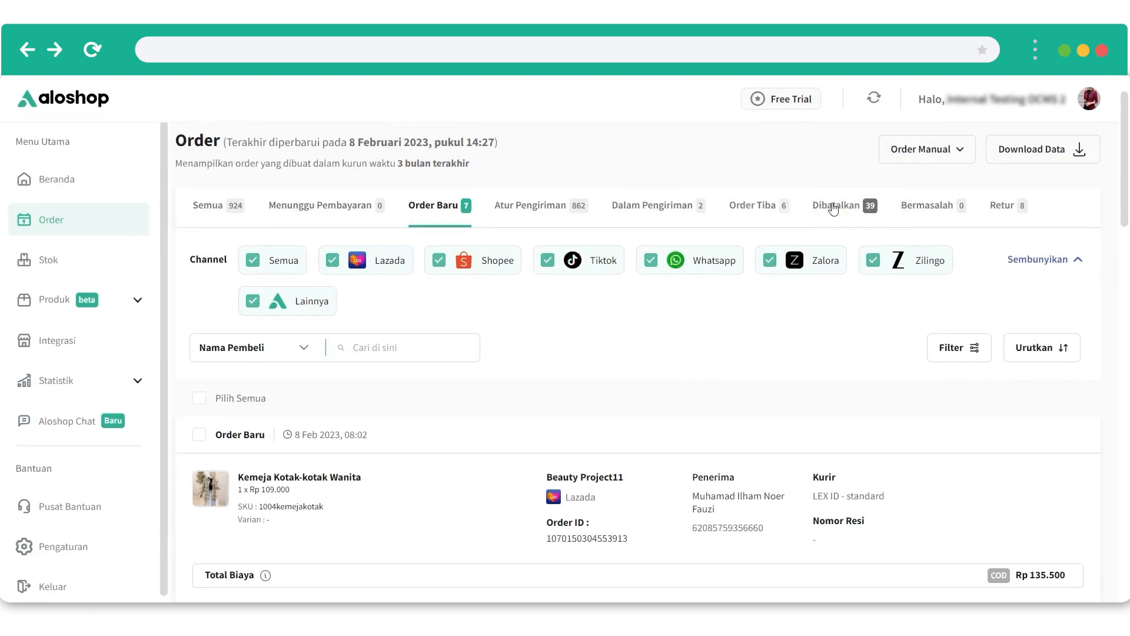
View the printable documents of the cancelled Kemeja Kotak-kotak Wanita order and close the print dialog.
scroll(836, 328, down, 2)
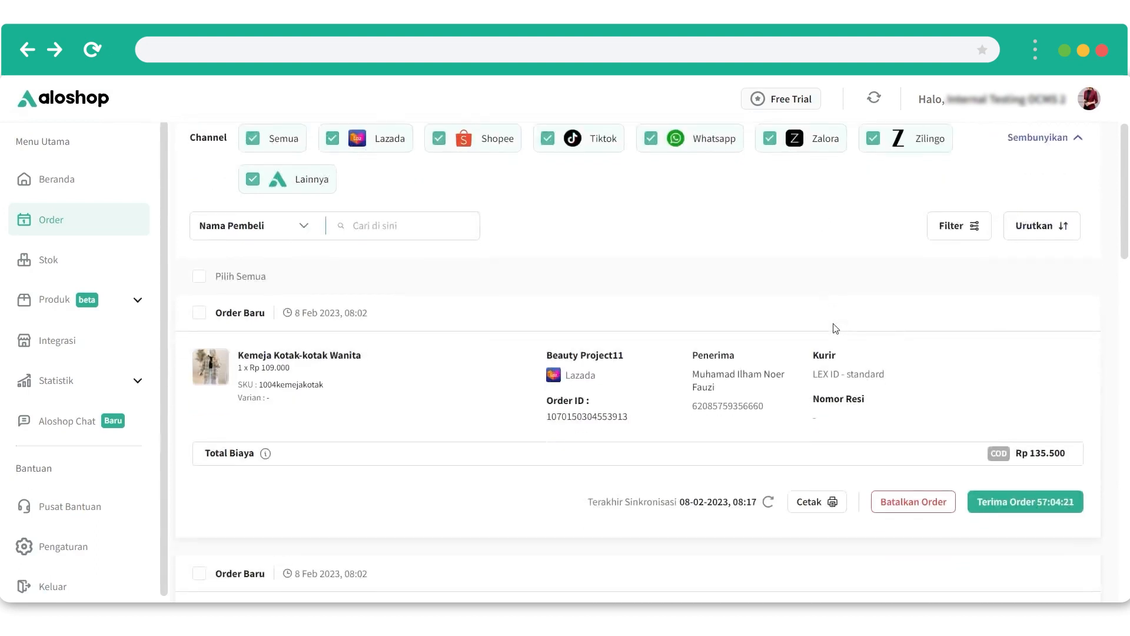
scroll(837, 326, down, 2)
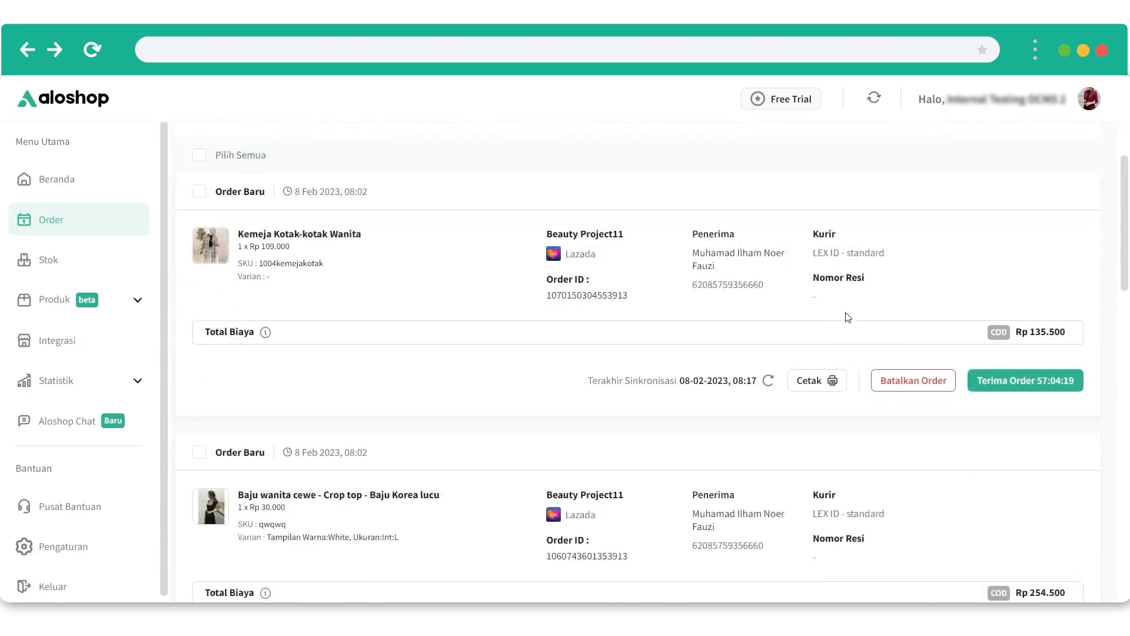
click(820, 381)
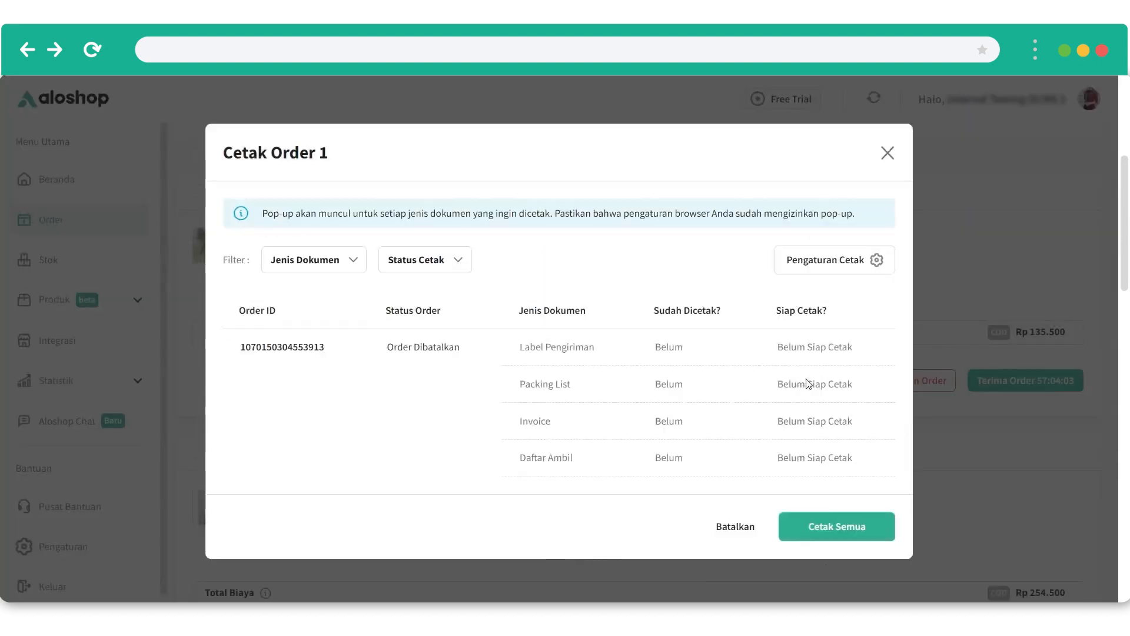
click(888, 155)
Select all new orders, open their bulk print dialog and review the Jenis Dokumen filter choices.
click(199, 158)
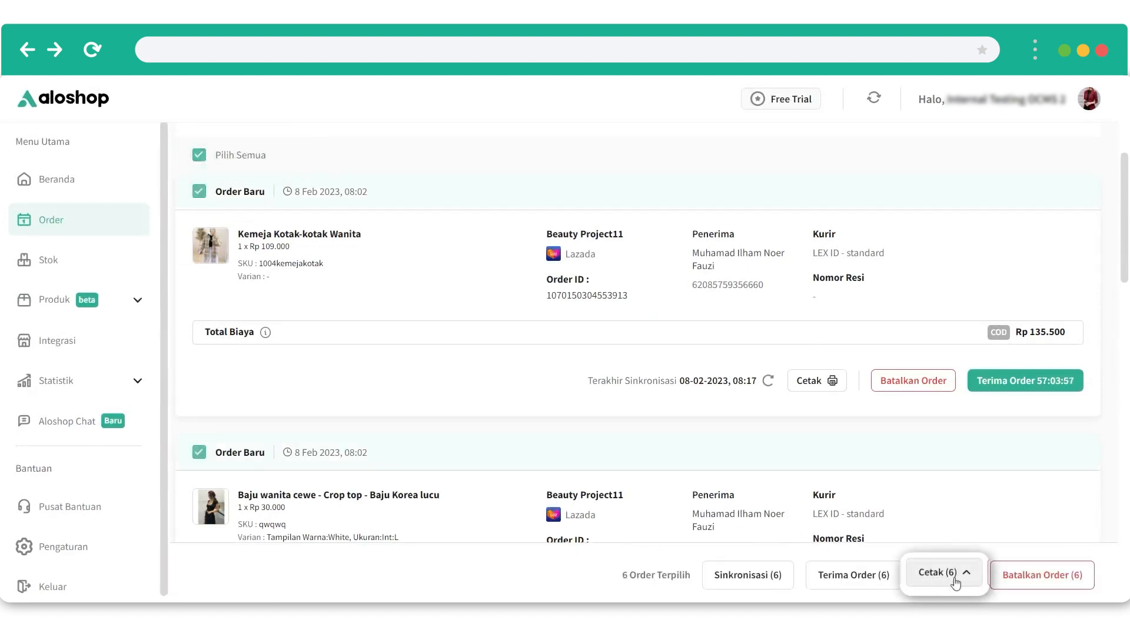
click(966, 575)
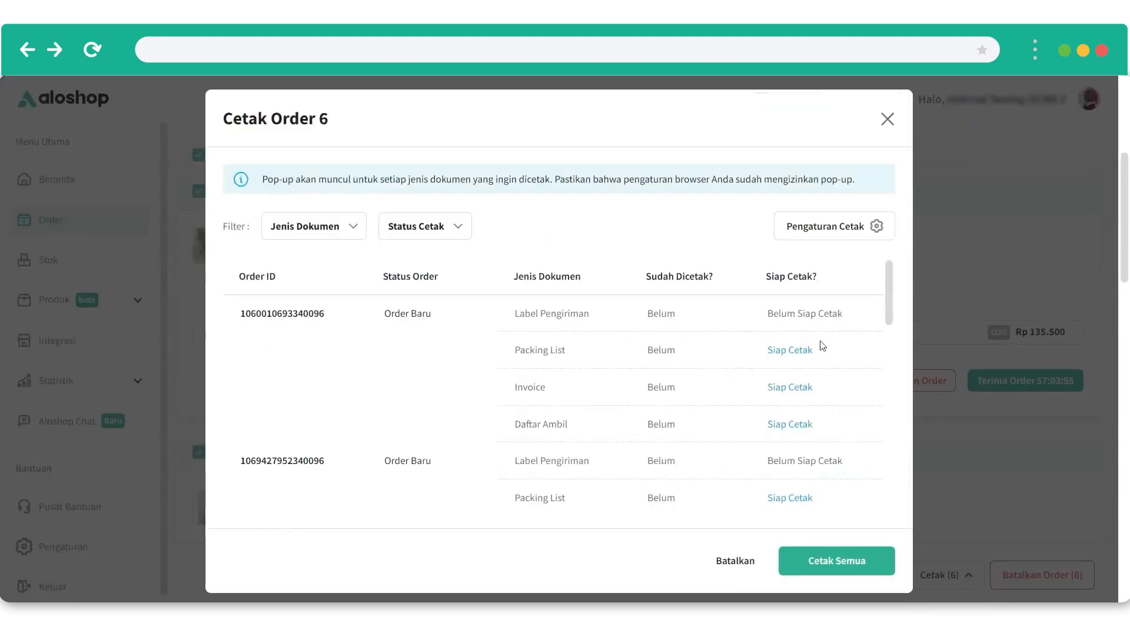
click(347, 227)
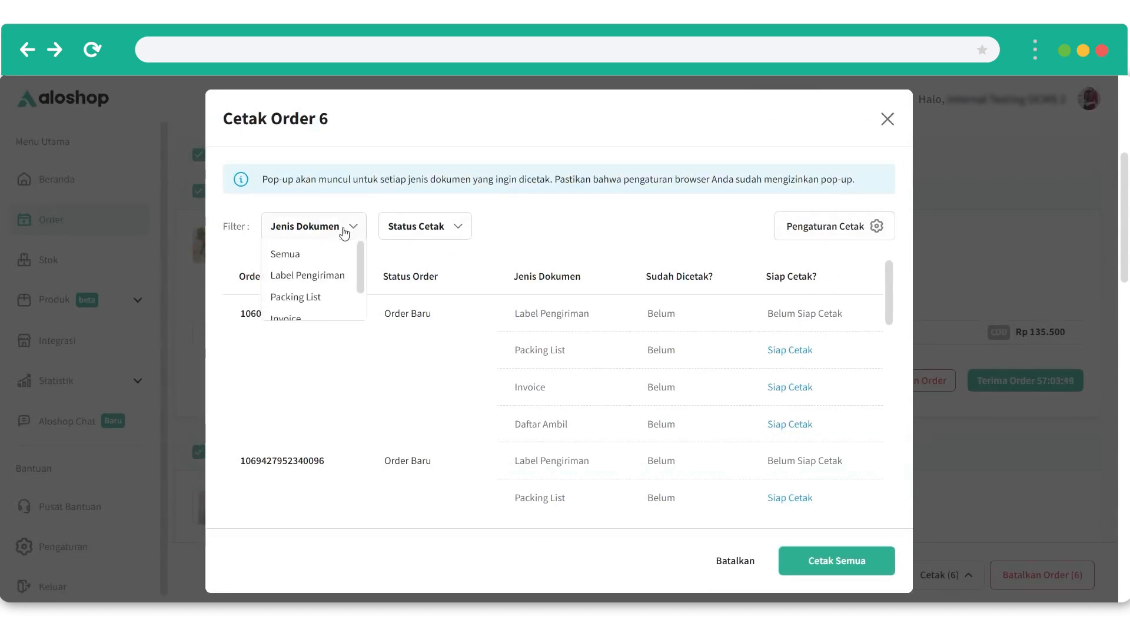
scroll(360, 265, down, 1)
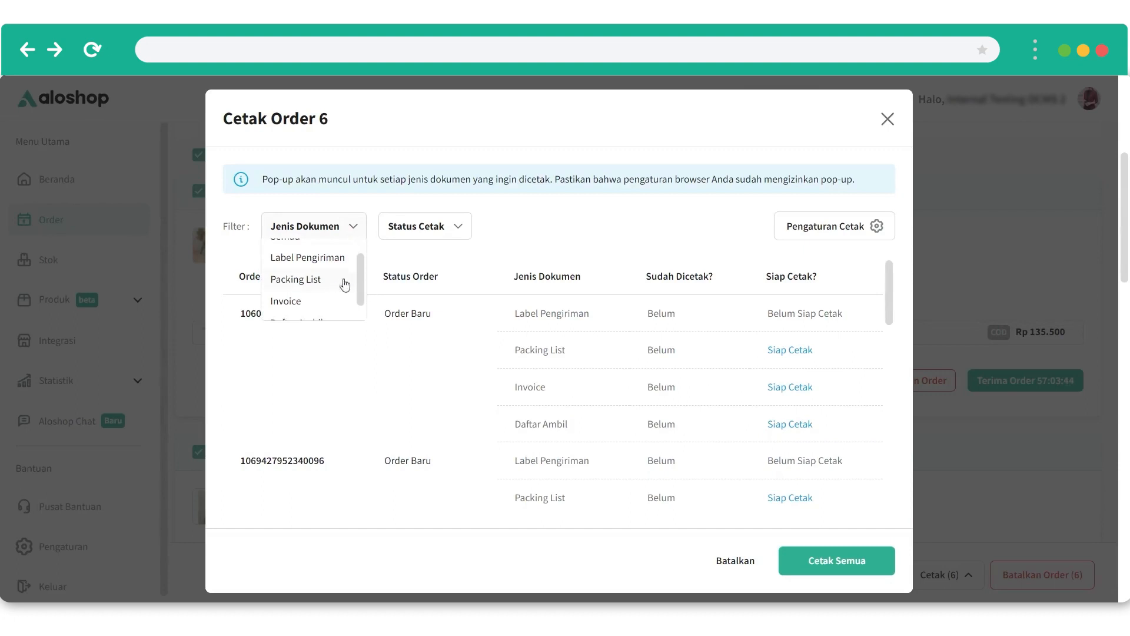
scroll(360, 288, down, 1)
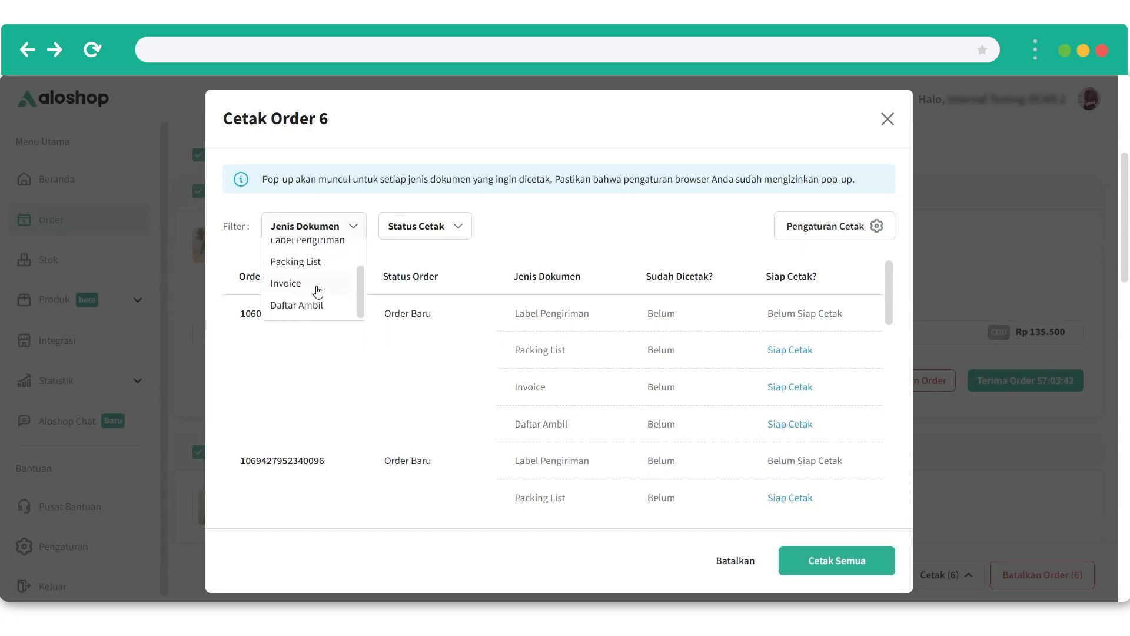
click(397, 338)
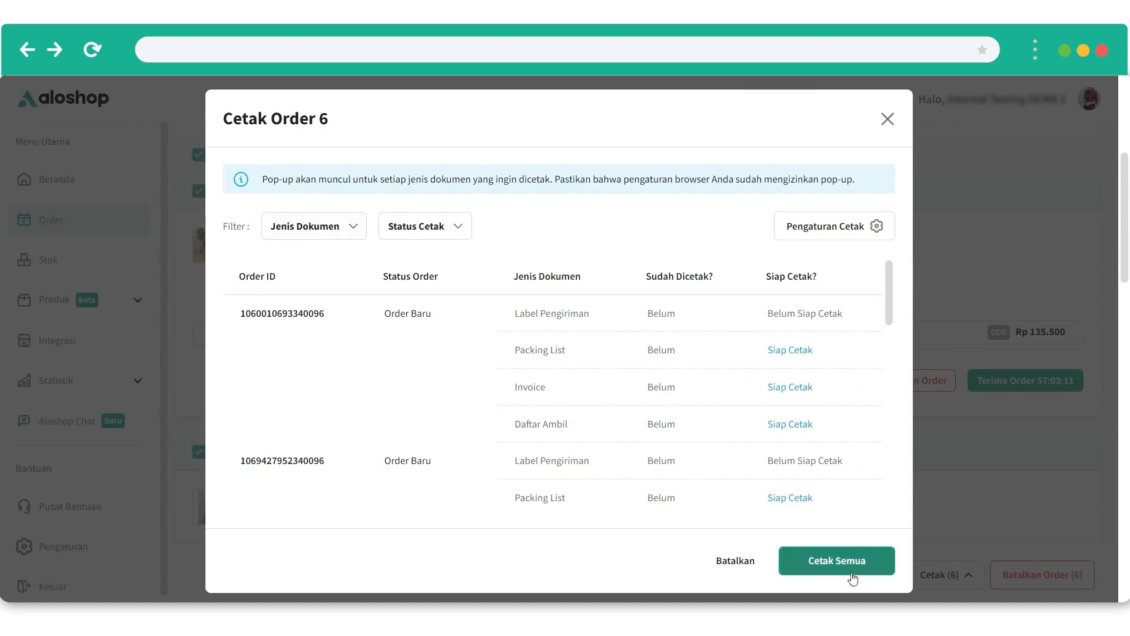
Filter the bulk print list to the Invoice document type and close the dialog without printing.
click(323, 232)
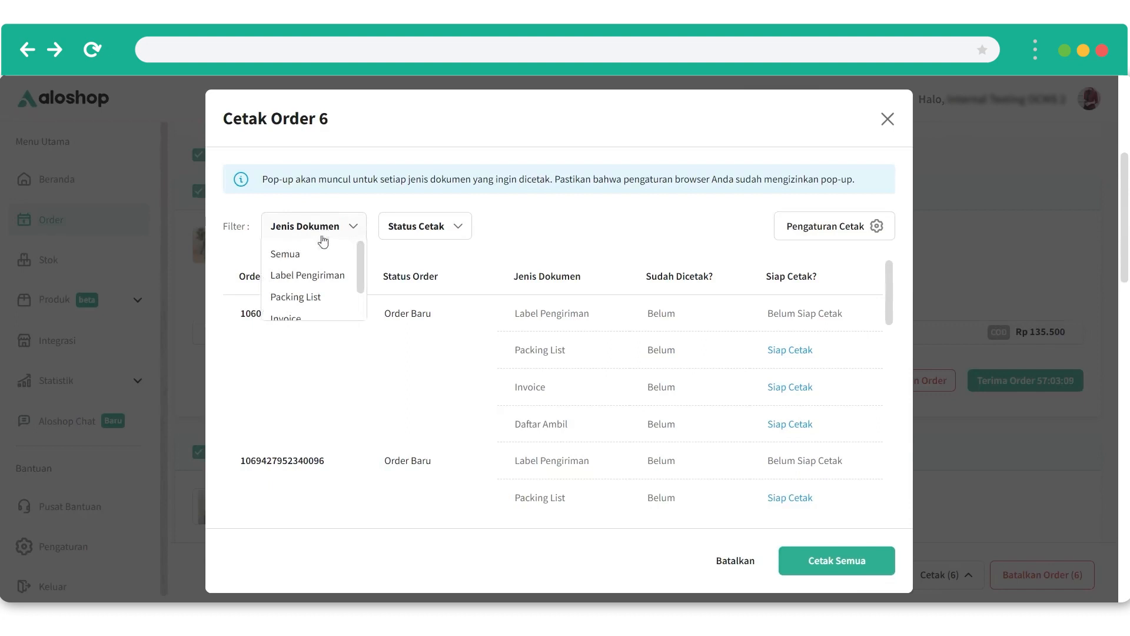
scroll(341, 297, down, 1)
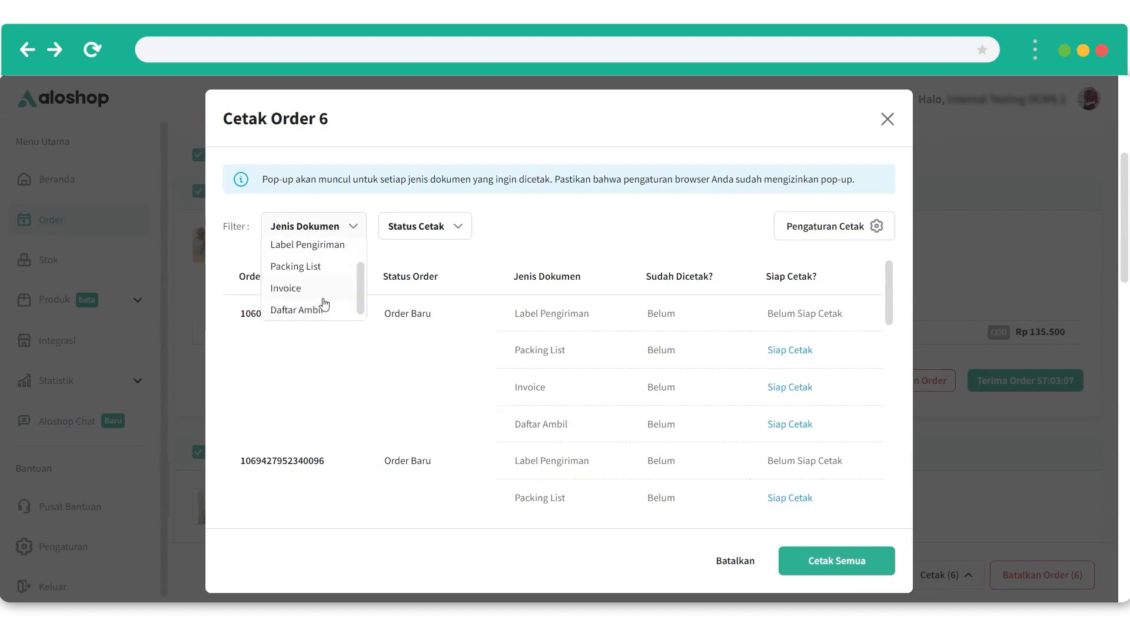
click(318, 295)
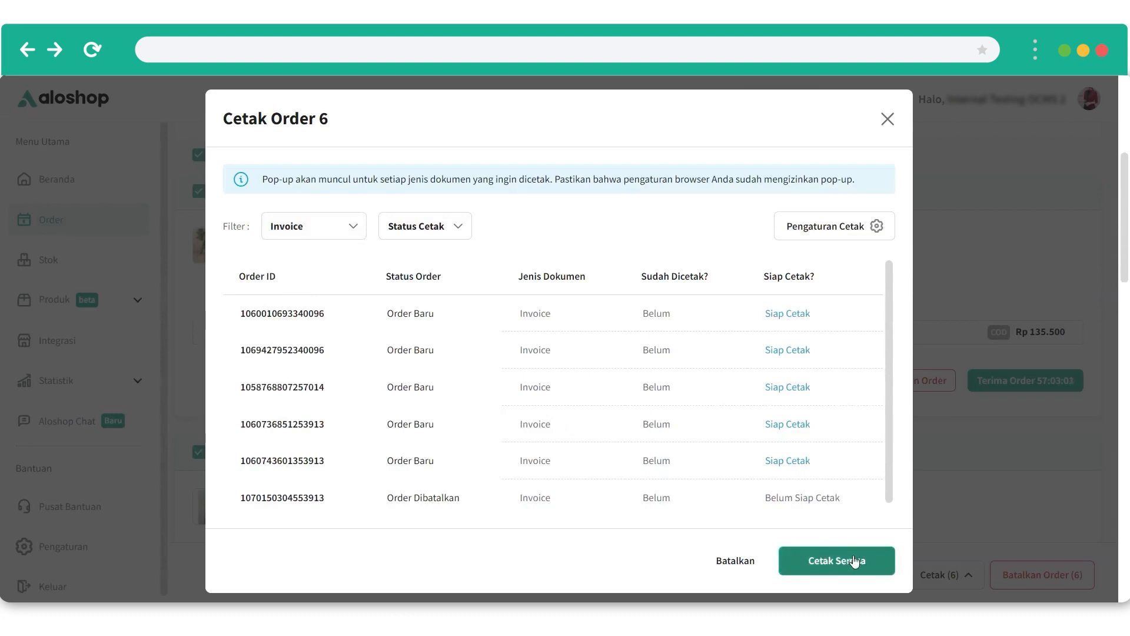
click(883, 125)
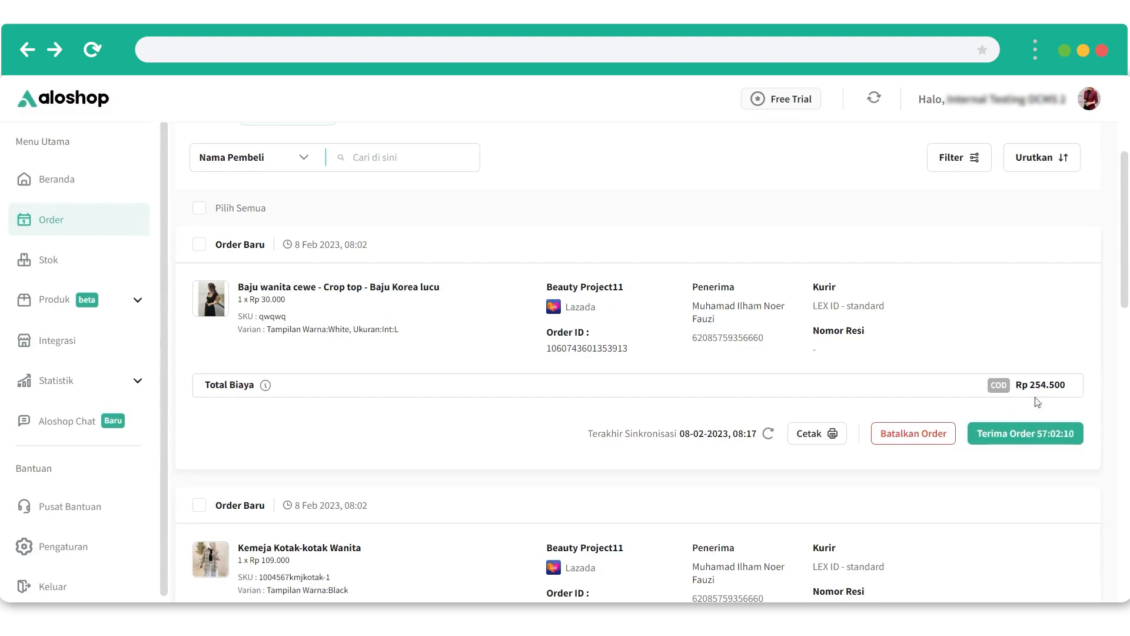
Check the single-order and bulk Terima Order actions with all new orders selected, and clear the selection.
click(1011, 437)
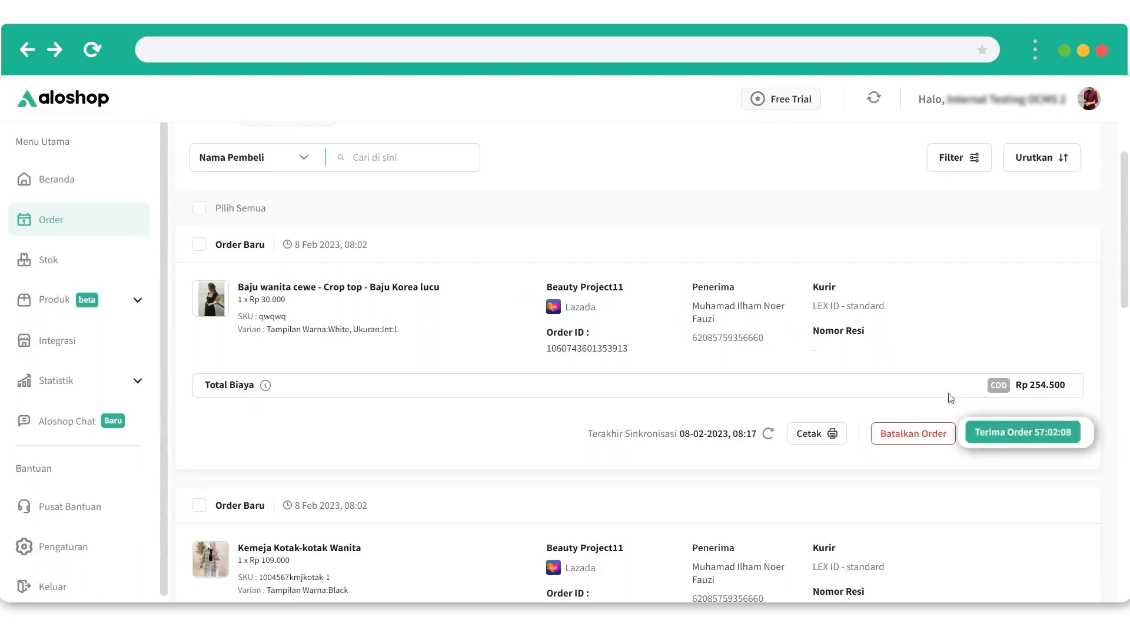
click(200, 209)
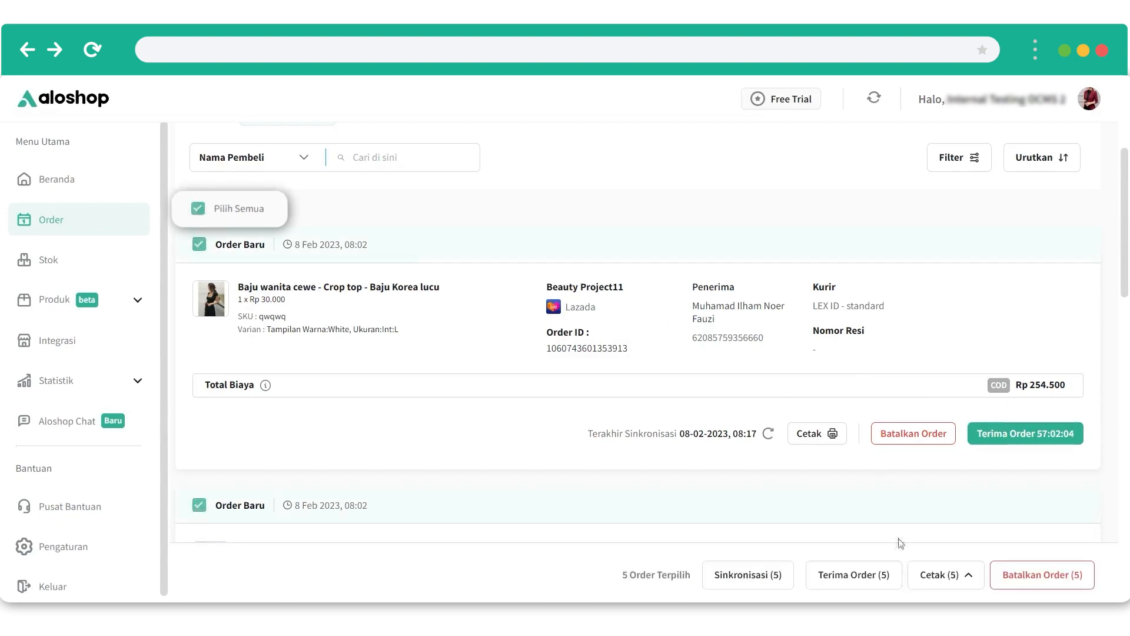
click(866, 574)
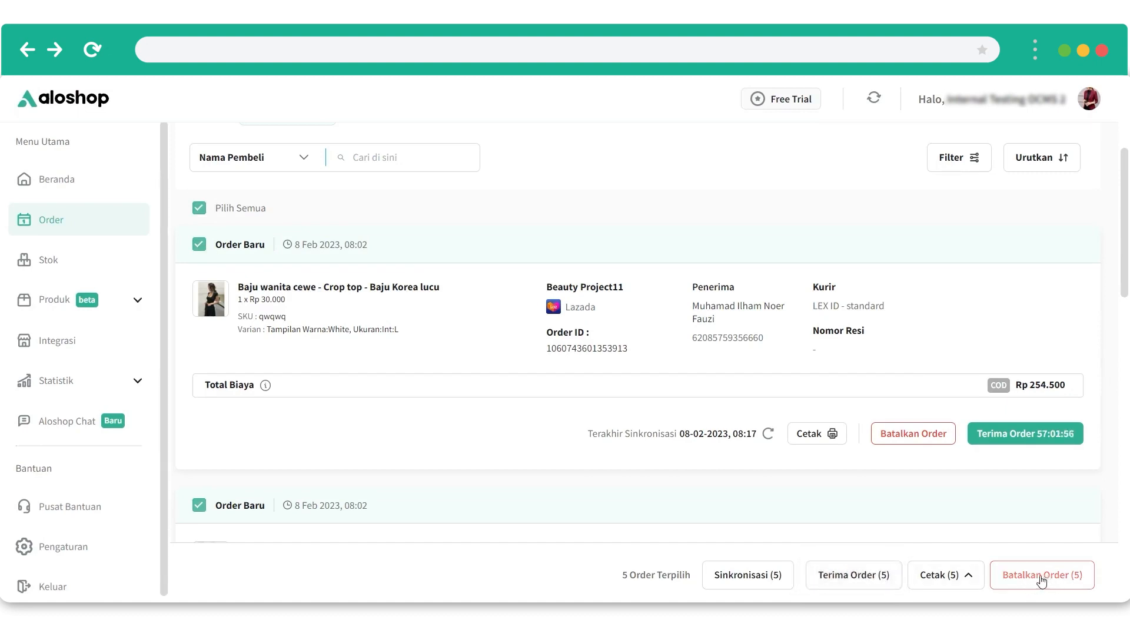
click(200, 209)
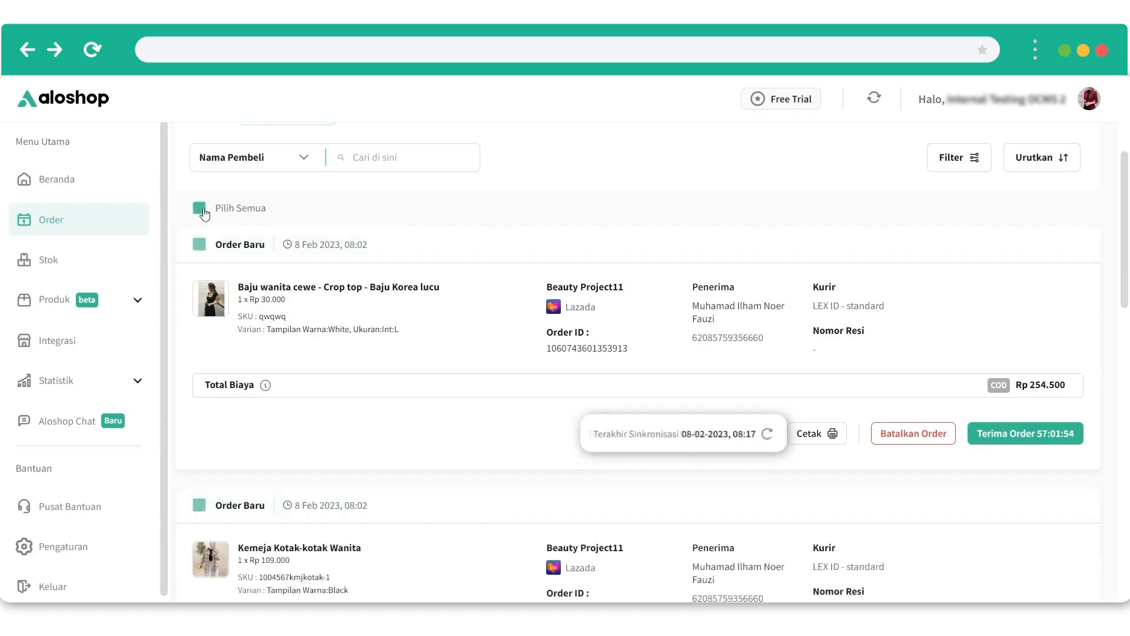
Synchronize the Baju wanita cewe - Crop top - Baju Korea lucu order.
click(769, 437)
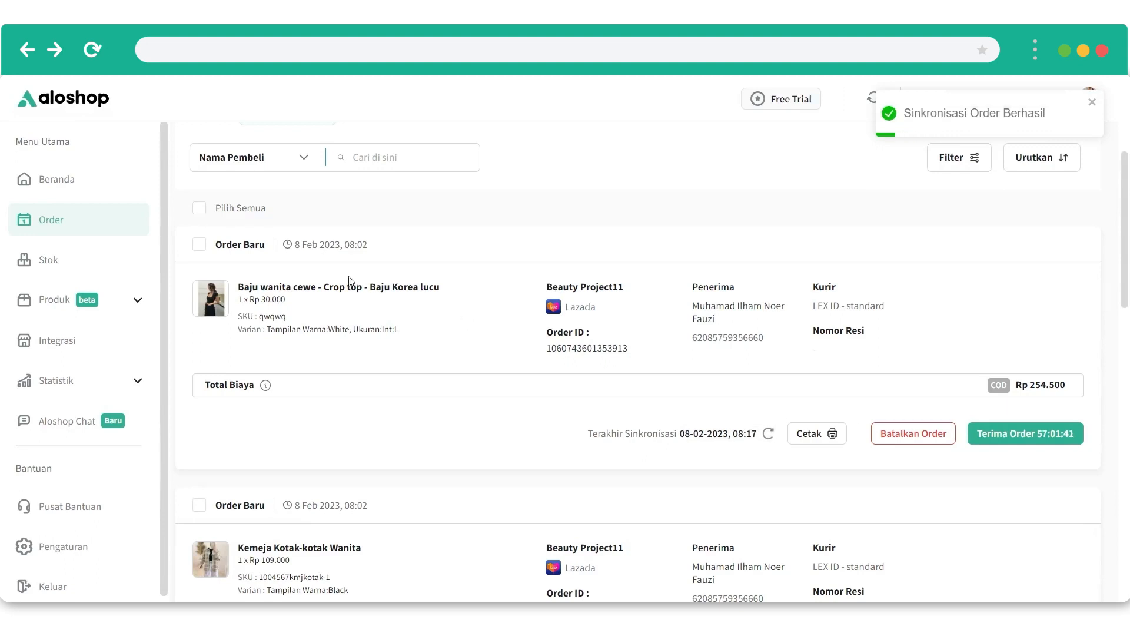
Select all the new orders on the page and synchronize them in bulk.
mouse_move(312, 240)
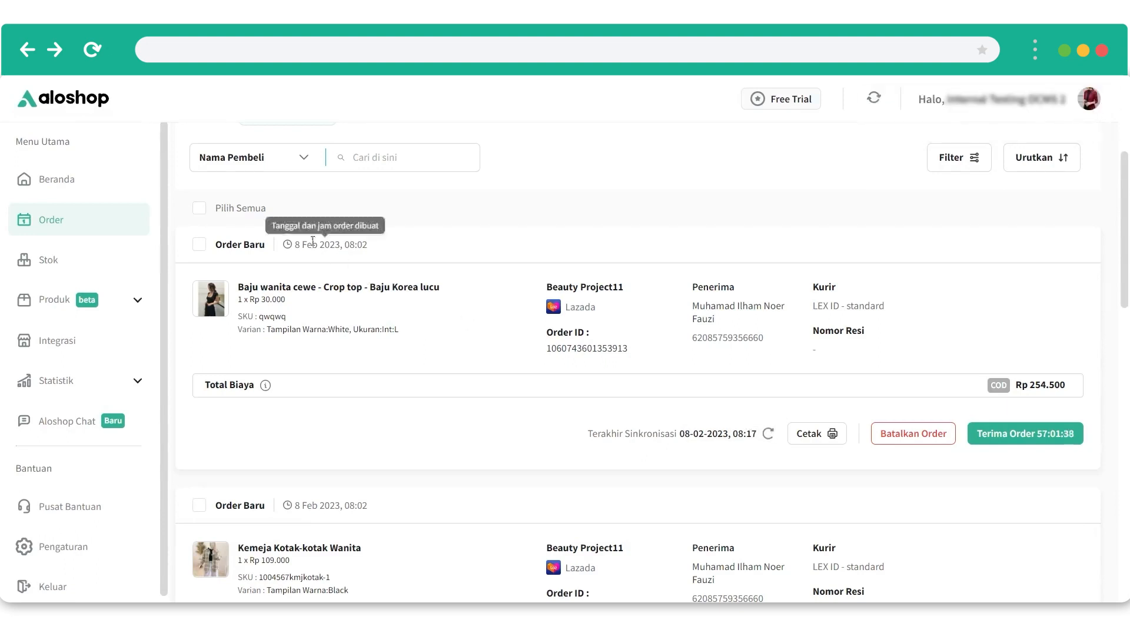
click(197, 213)
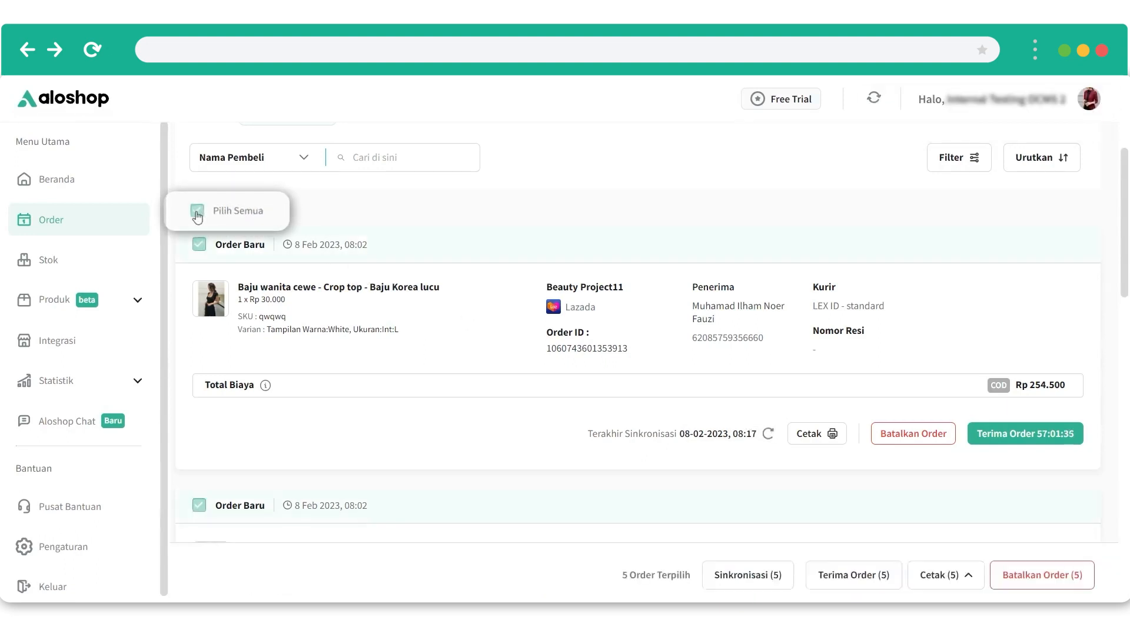
click(746, 577)
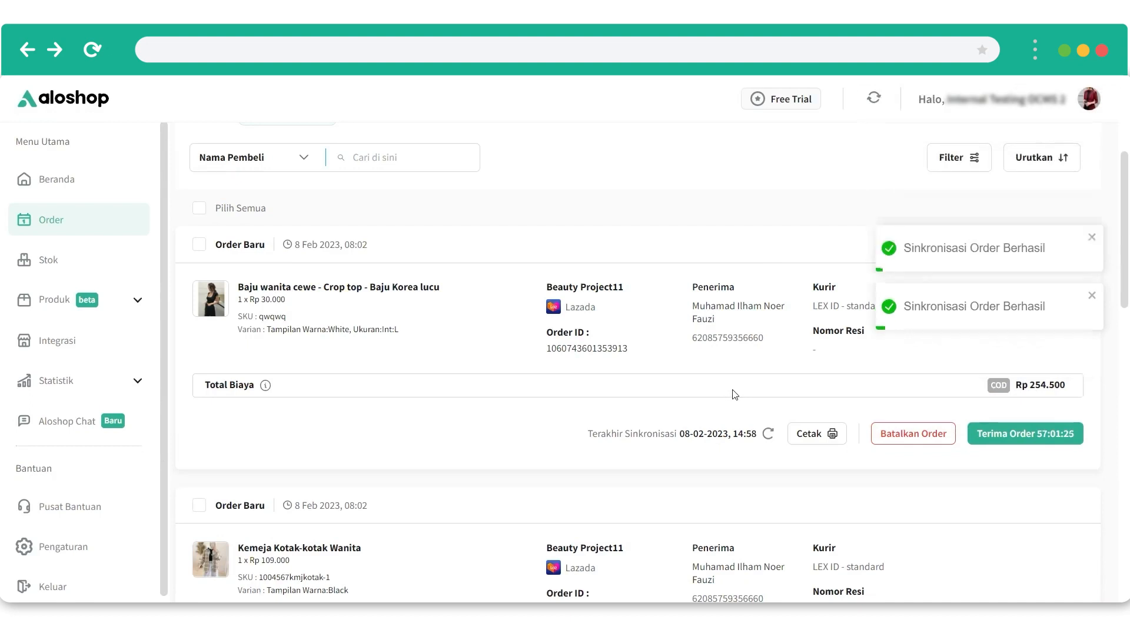
Check the bulk actions for all Atur Pengiriman orders, clear the selection and start arranging shipment for the Paket Mie Seblak order.
scroll(790, 390, up, 3)
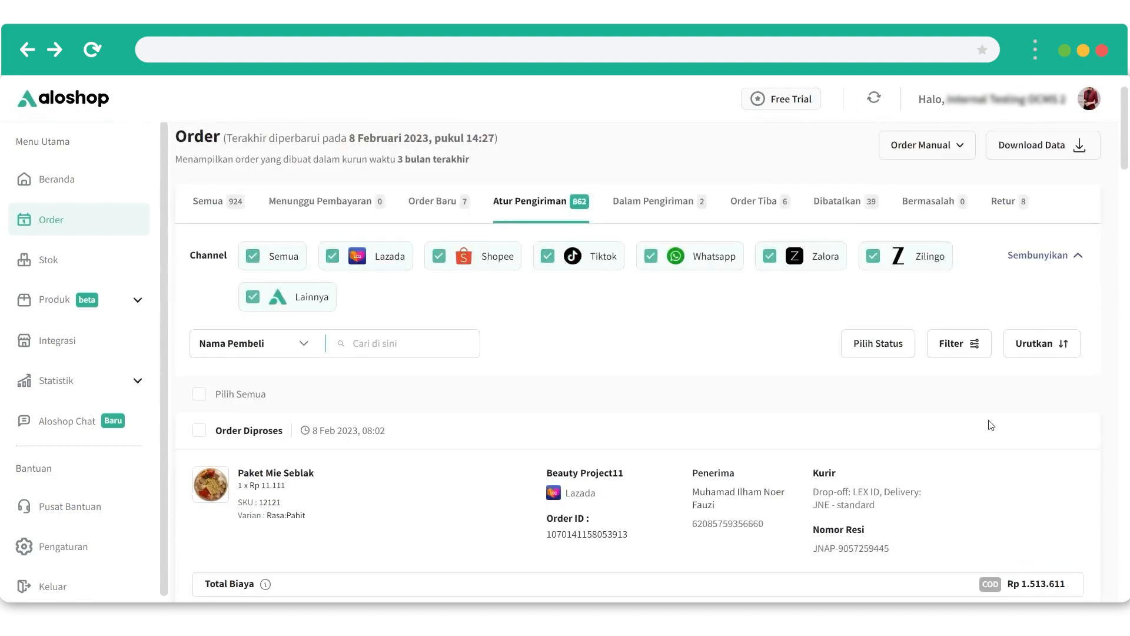
scroll(1126, 162, down, 1)
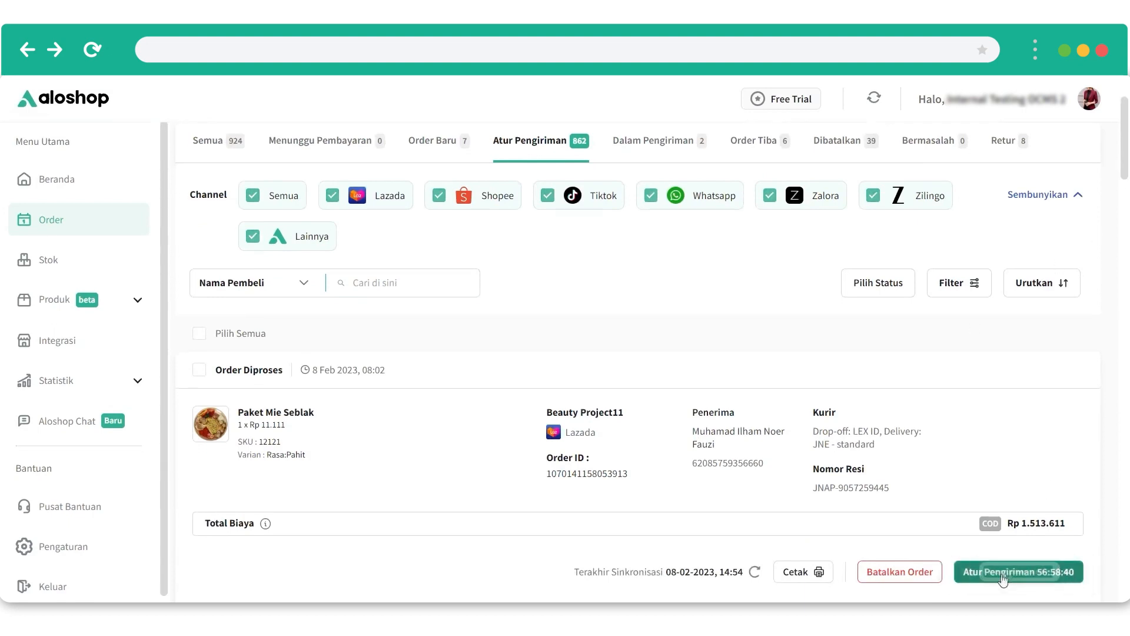
click(200, 334)
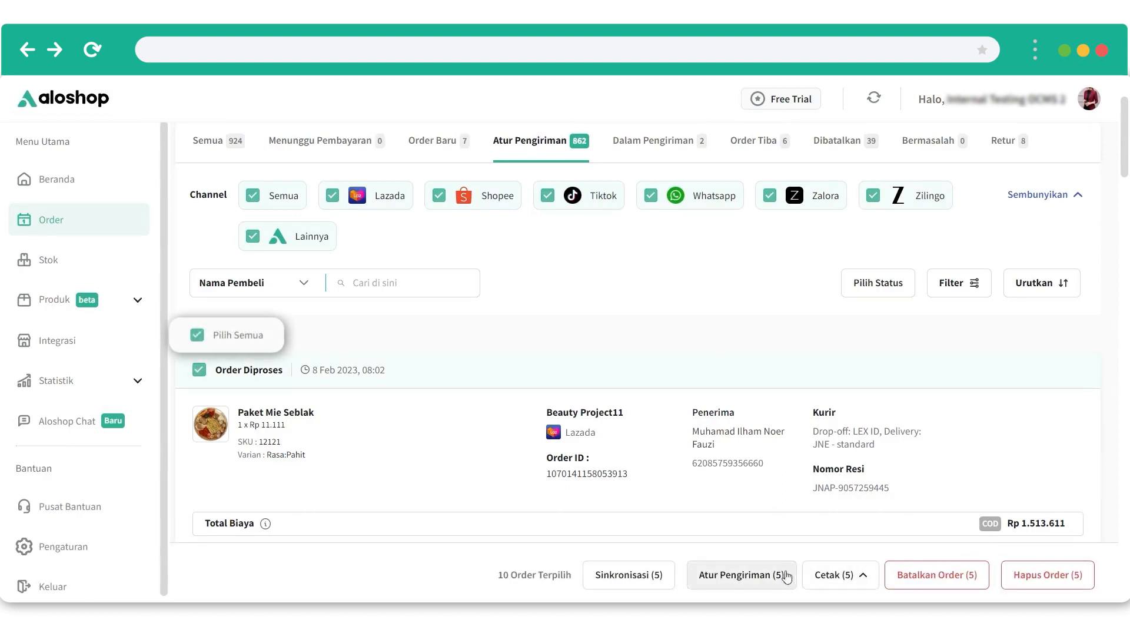
scroll(854, 448, down, 2)
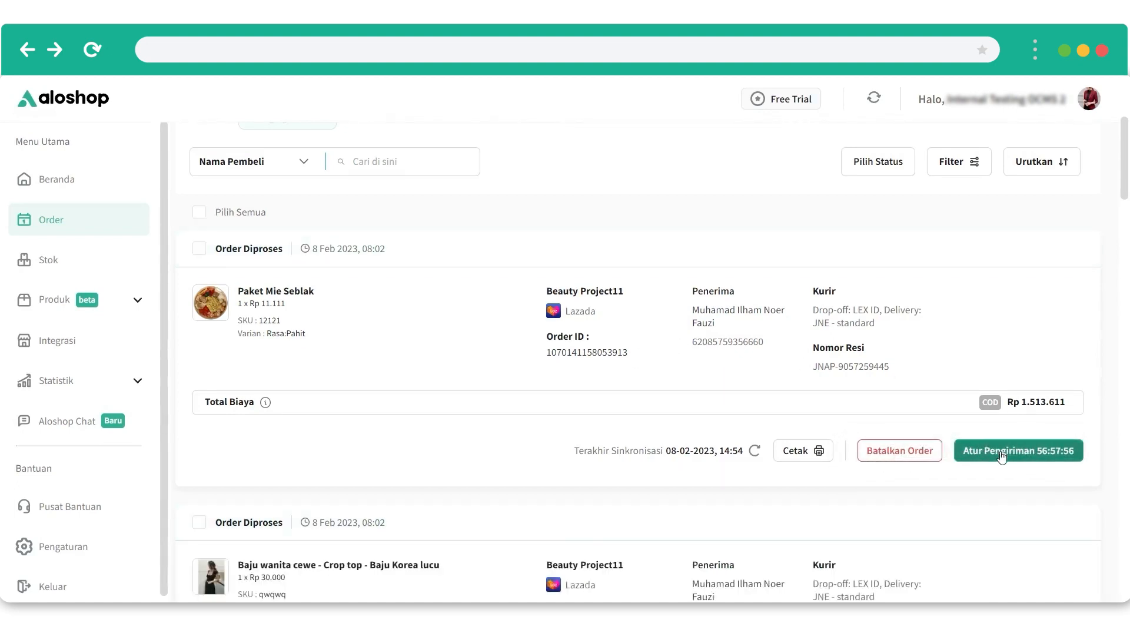
click(1001, 451)
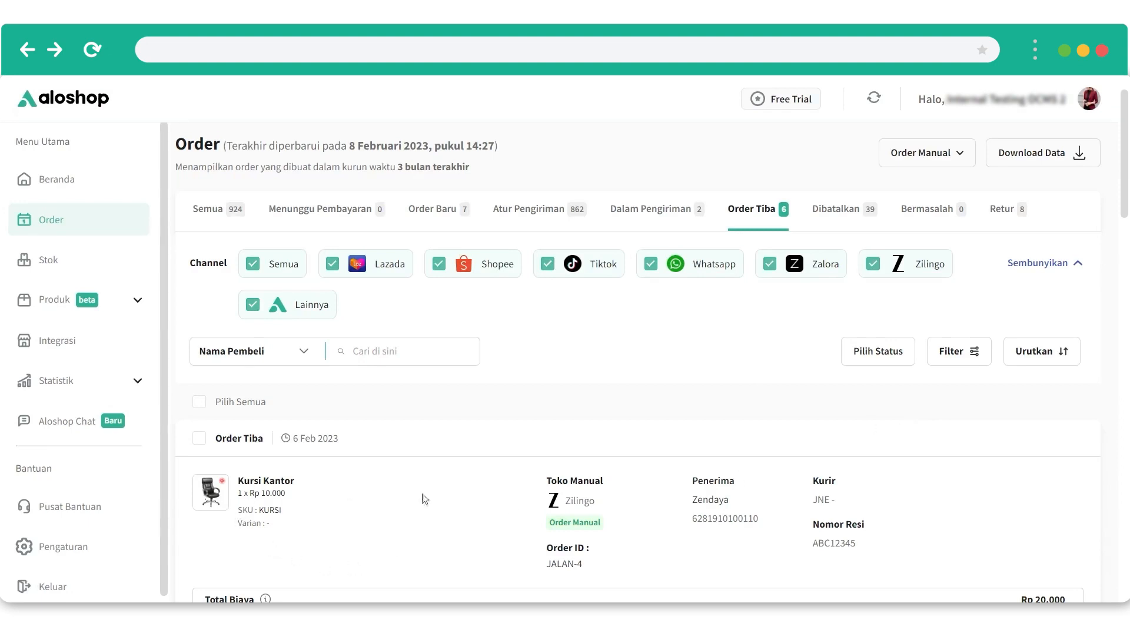
Look over the Order Tiba orders and switch to the Dibatalkan orders to view the cancellation details.
scroll(827, 284, down, 1)
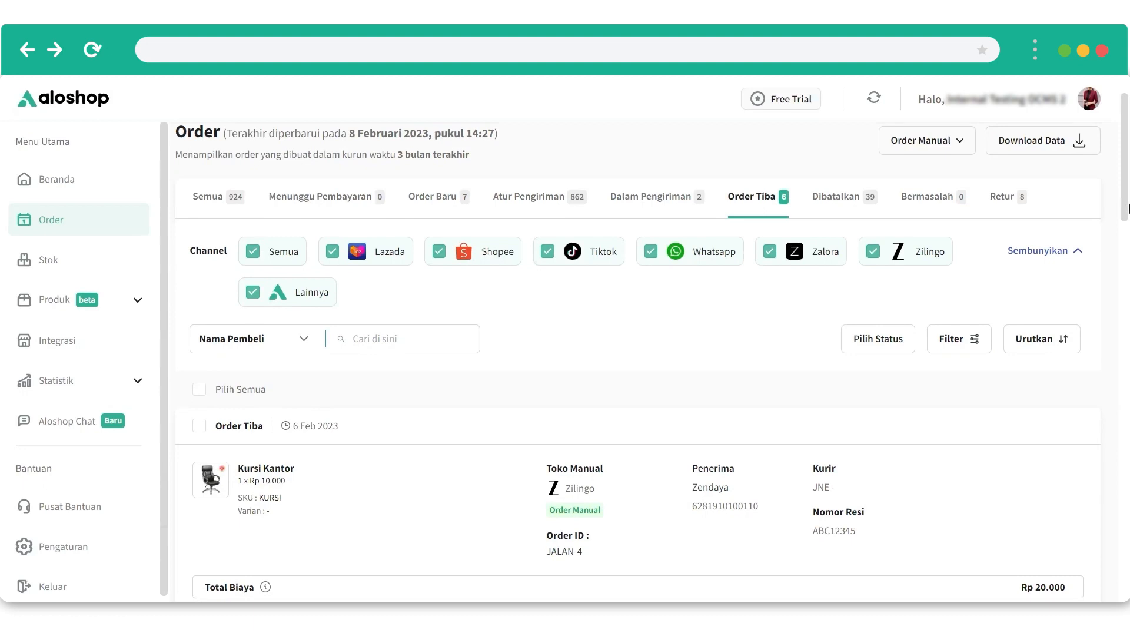
click(837, 212)
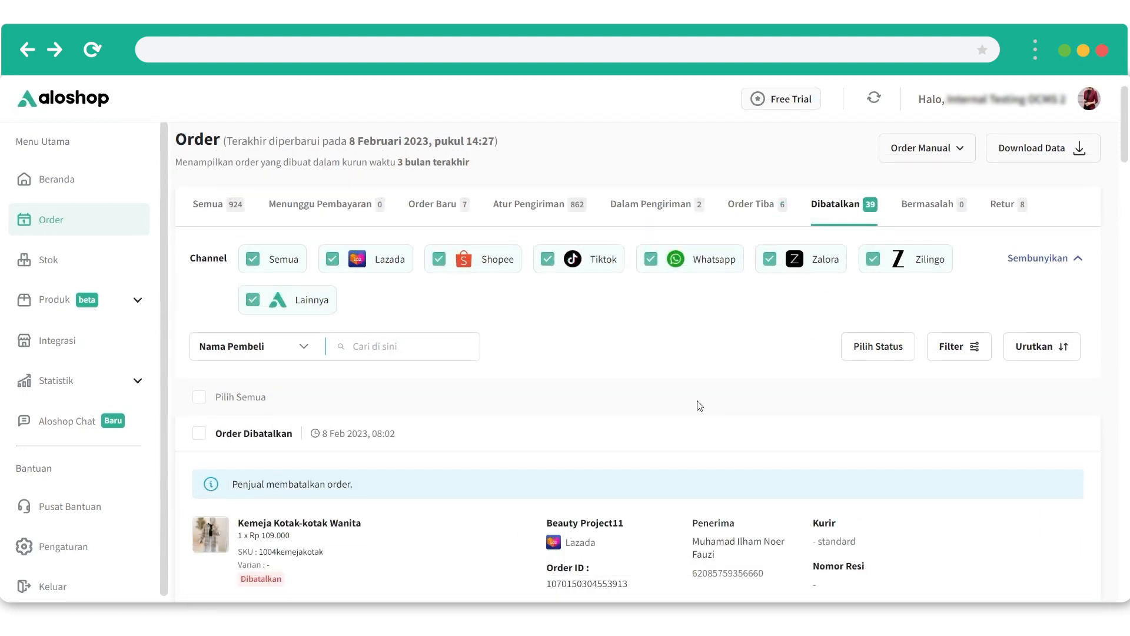
scroll(699, 405, down, 2)
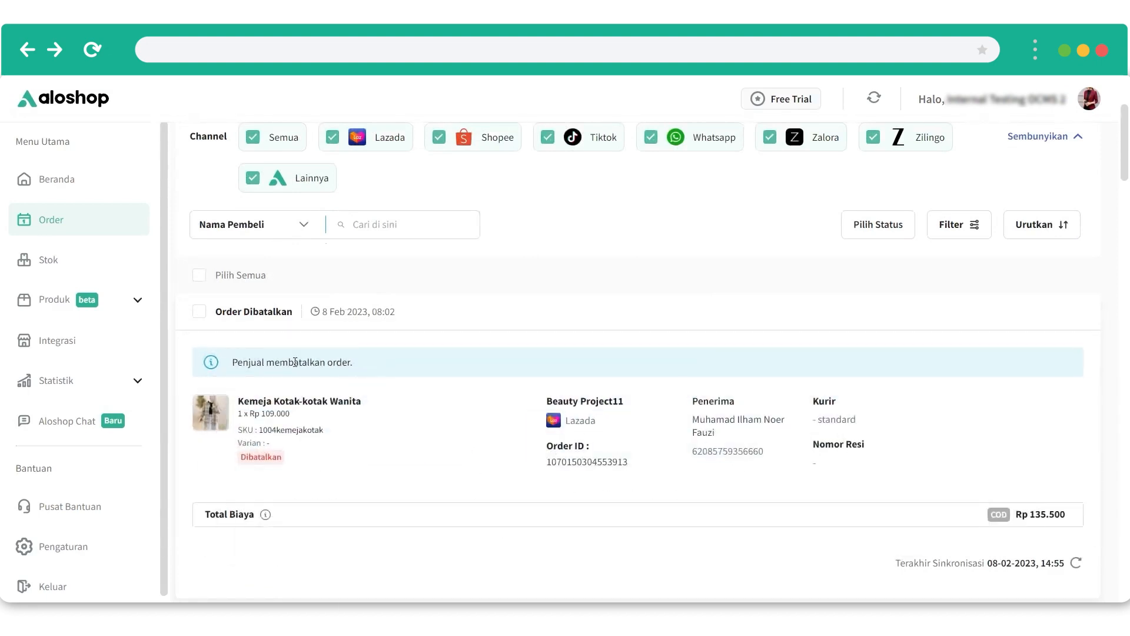
Open the filter for cancelled orders and try the Pembeli and Sistem choices under Pihak Pembatal.
click(972, 233)
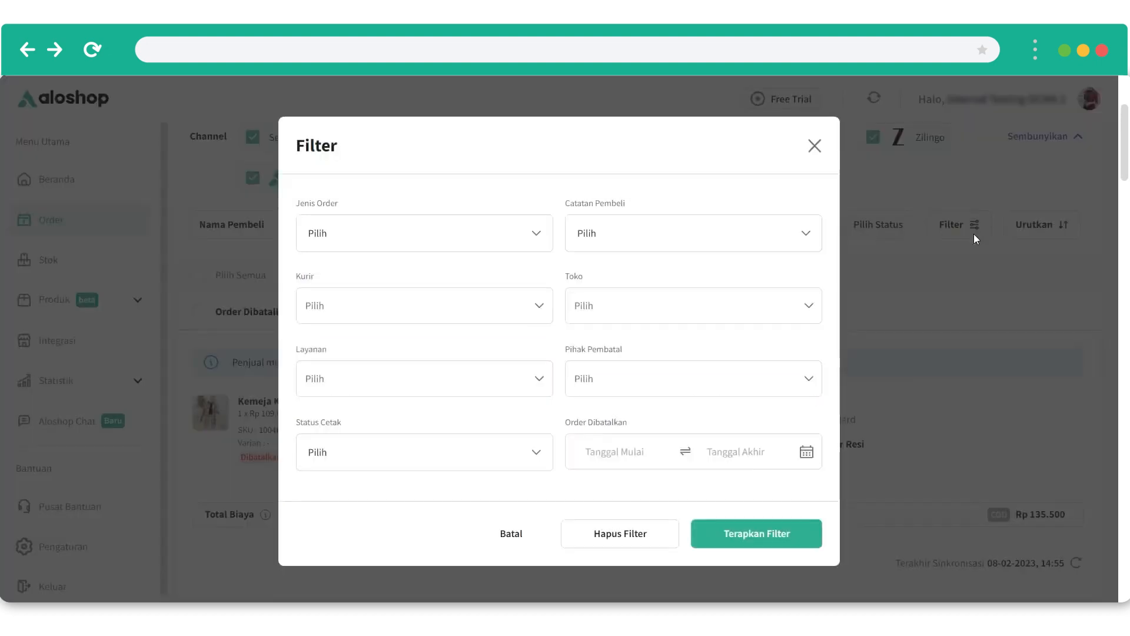
click(628, 375)
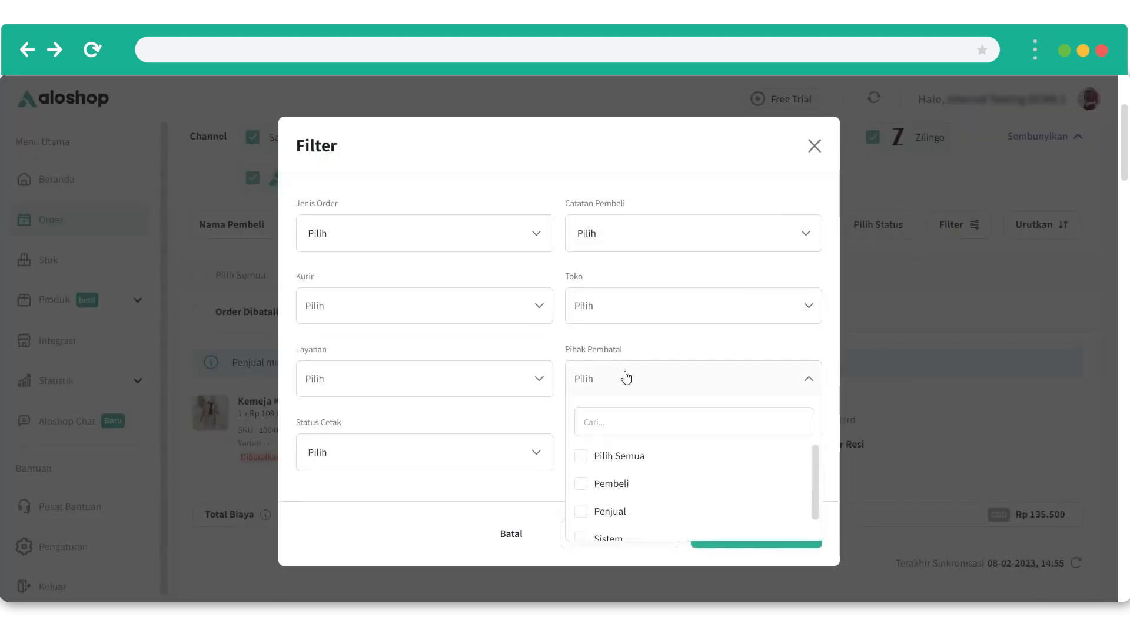
scroll(647, 474, down, 1)
click(605, 474)
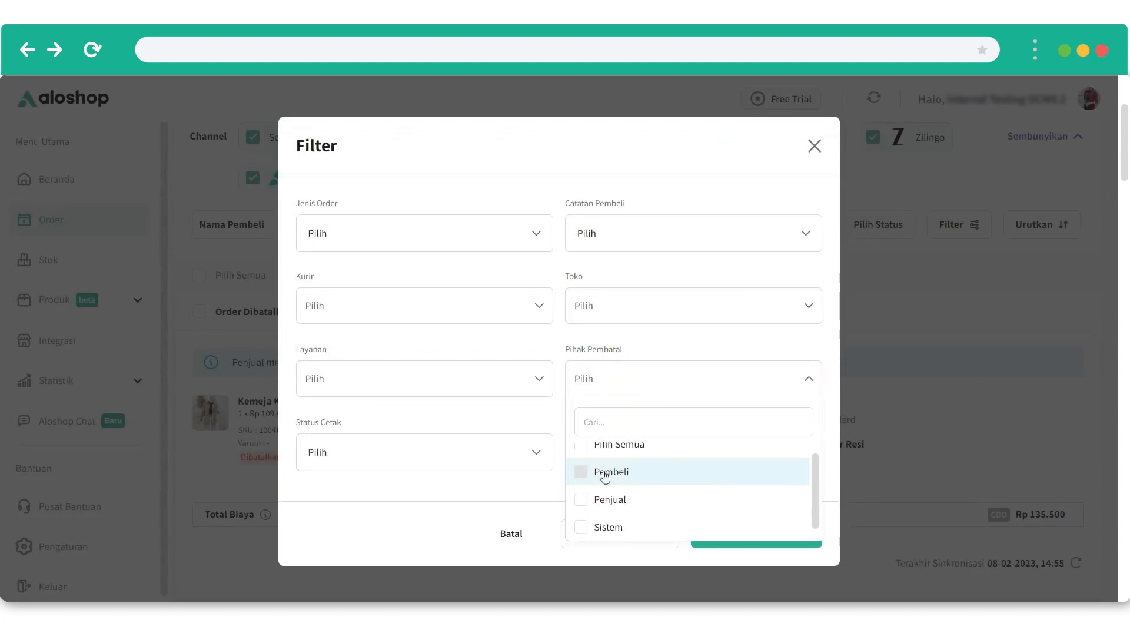
click(605, 475)
click(610, 530)
click(611, 530)
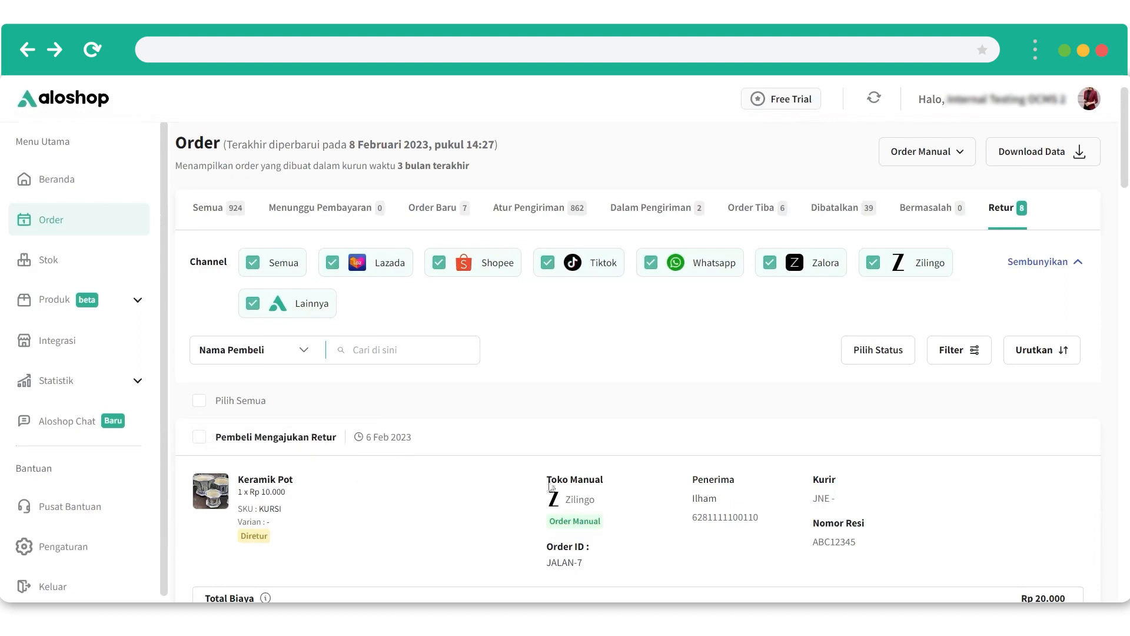
Review the Jenis Order, Catatan Pembeli and Toko filter choices for returned orders, close the filter and check the Pilih Status choices.
drag(1126, 183, 1126, 194)
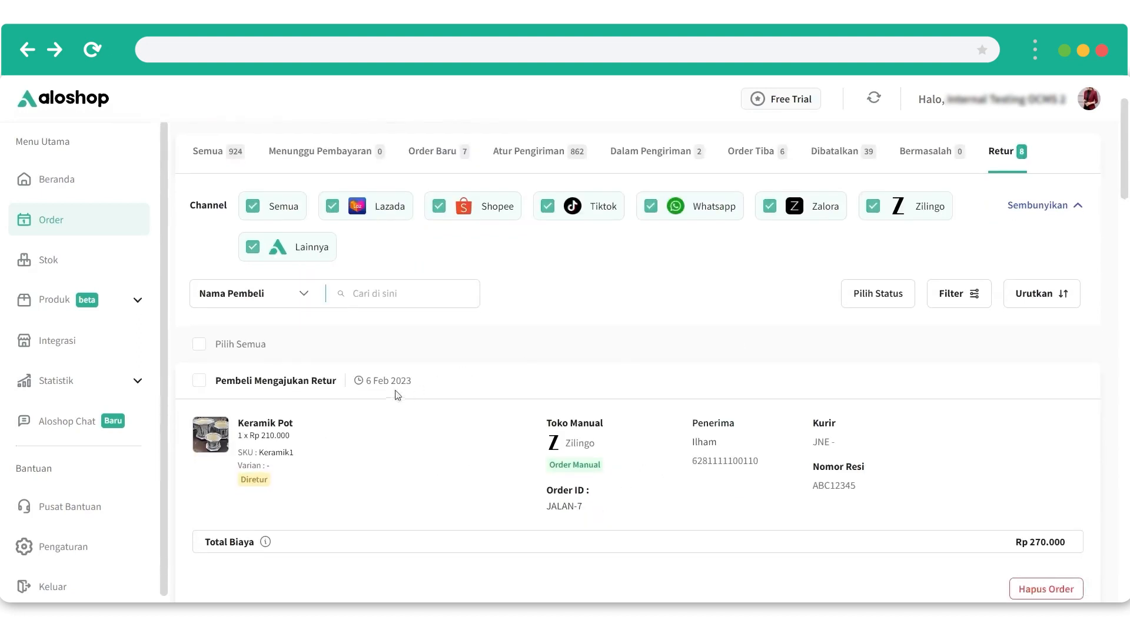
click(952, 287)
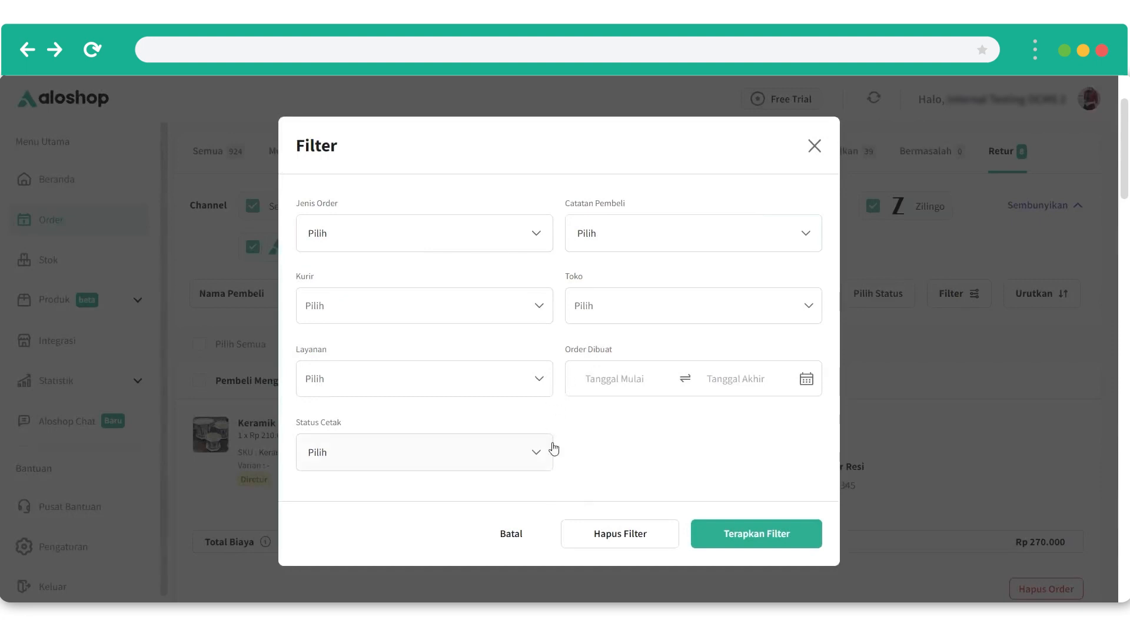
click(513, 238)
click(614, 237)
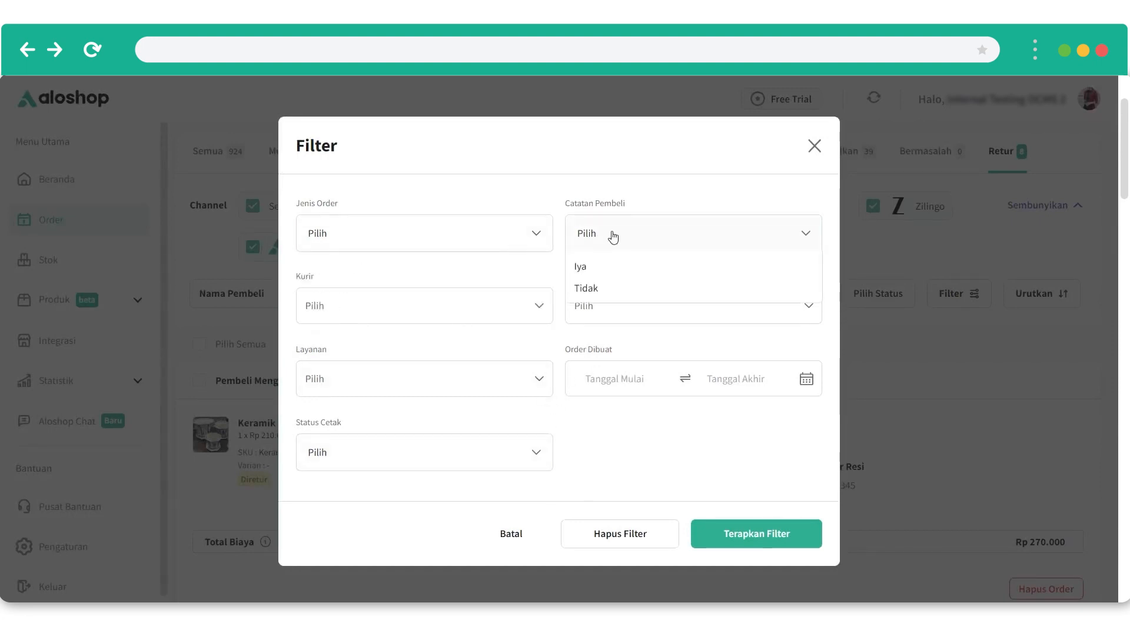
click(601, 325)
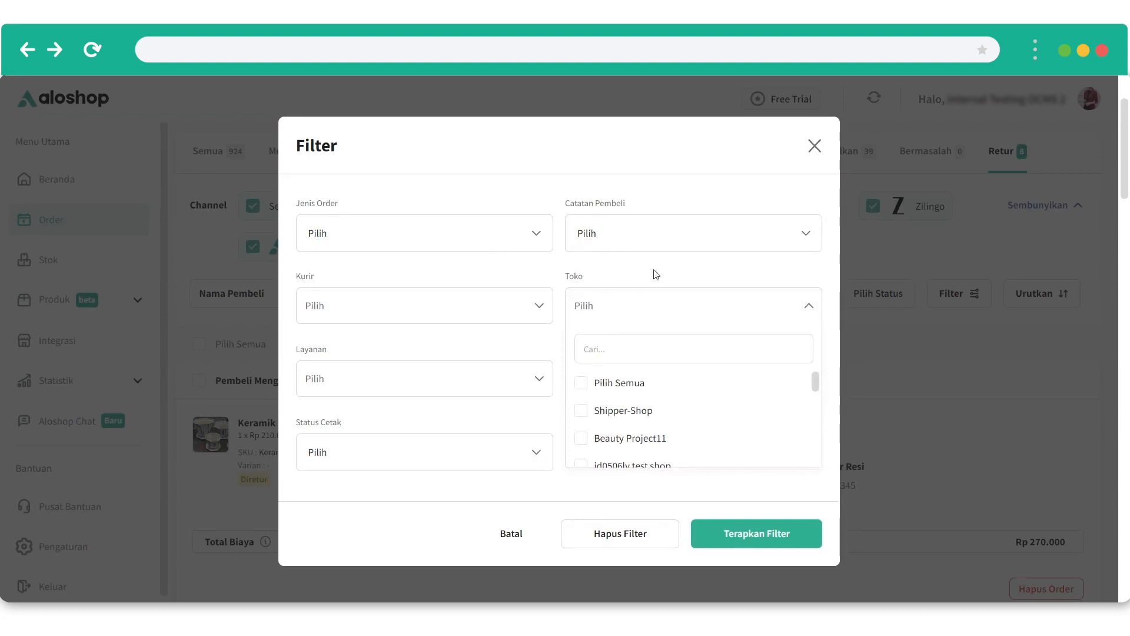
click(814, 146)
click(876, 293)
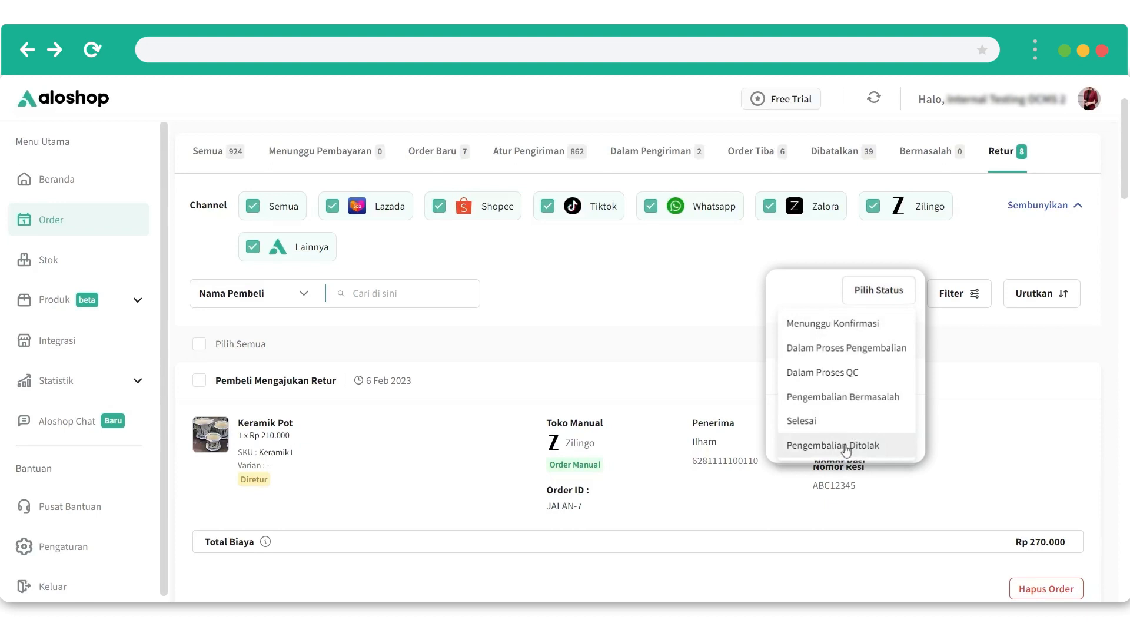
click(895, 443)
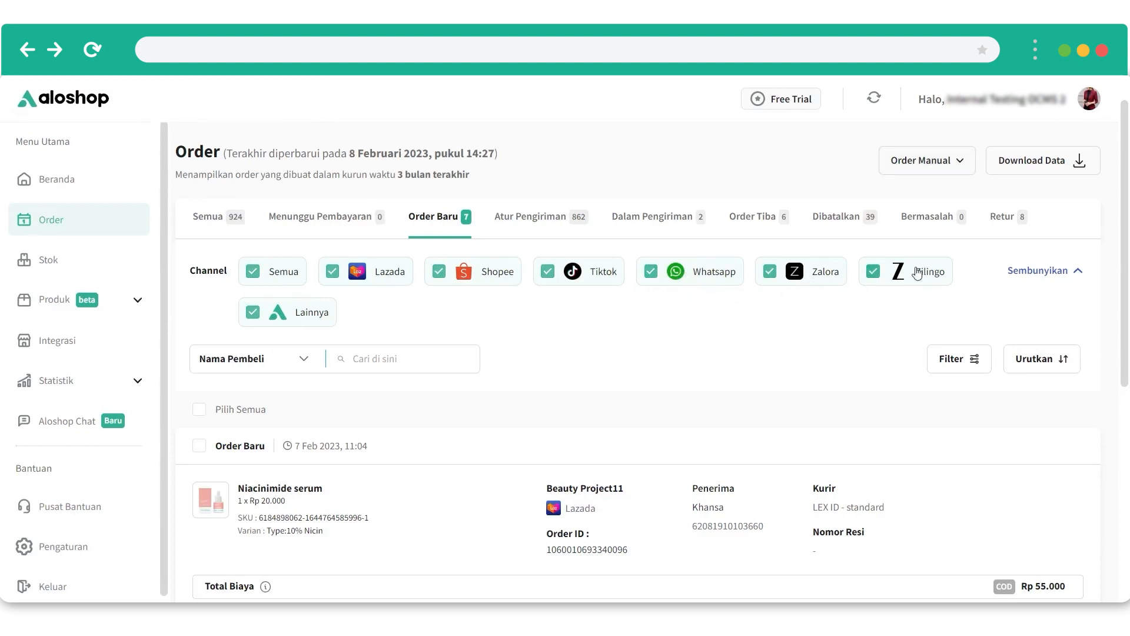
Open the Order Manual options from the new orders list.
click(921, 170)
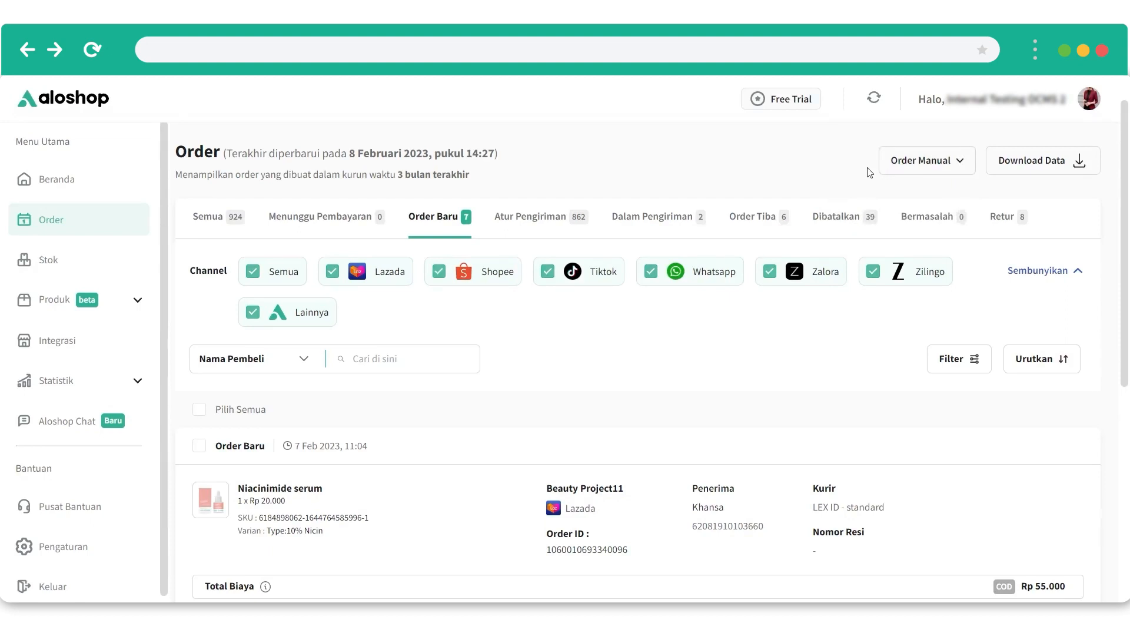
click(901, 156)
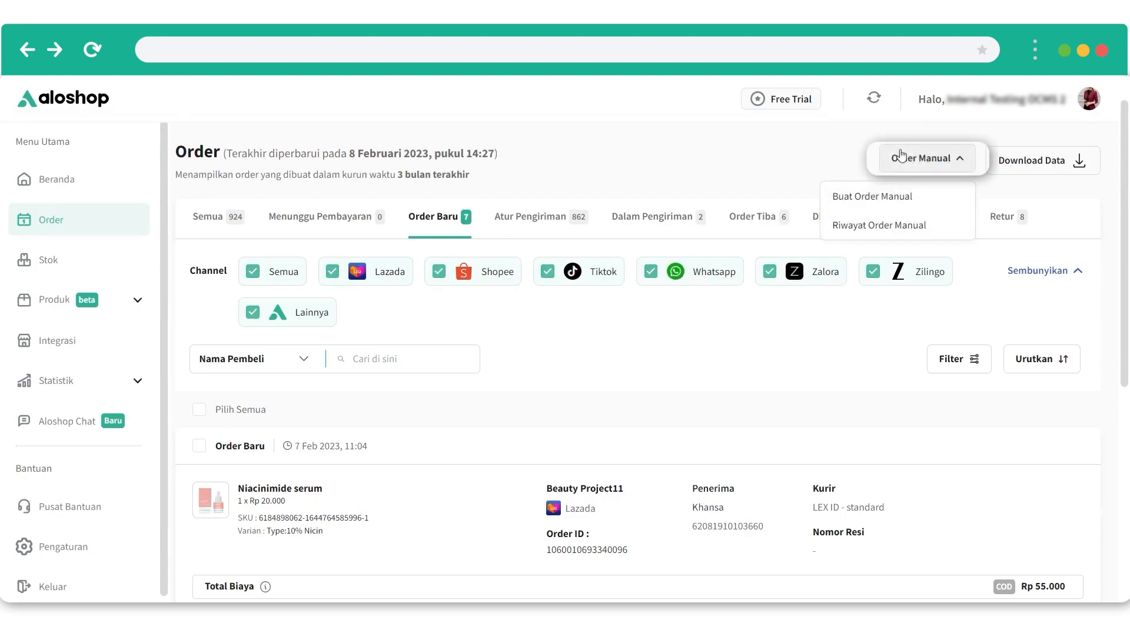